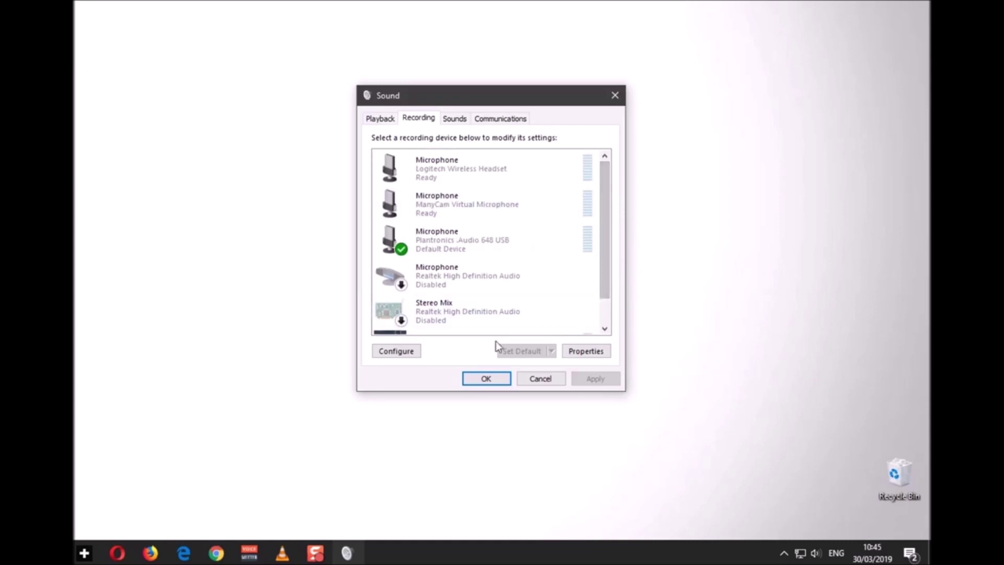
# - Confirm and close the Sound settings, and pin Voicemeeter to Start
pyautogui.click(490, 380)
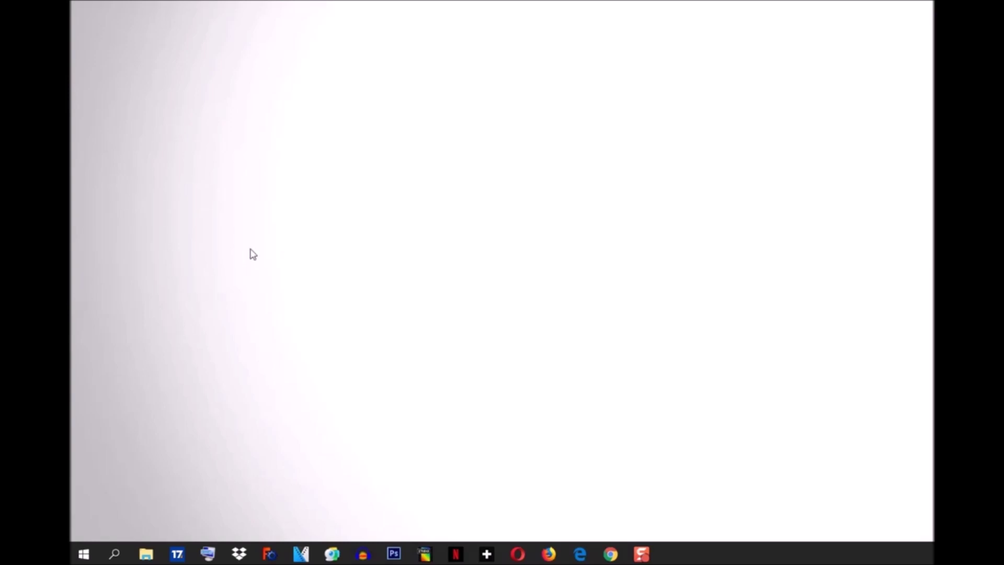
pyautogui.click(83, 555)
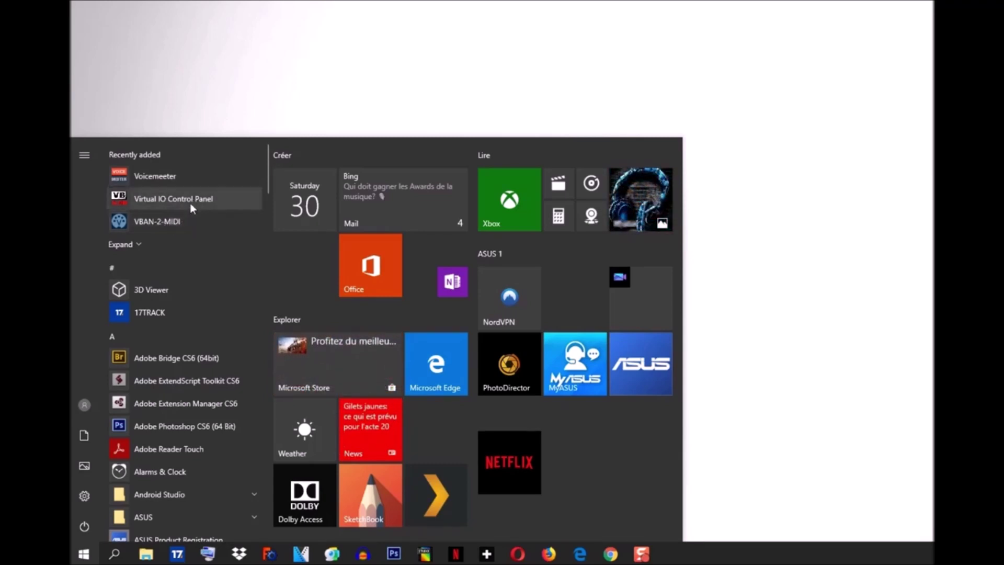
pyautogui.rightClick(152, 177)
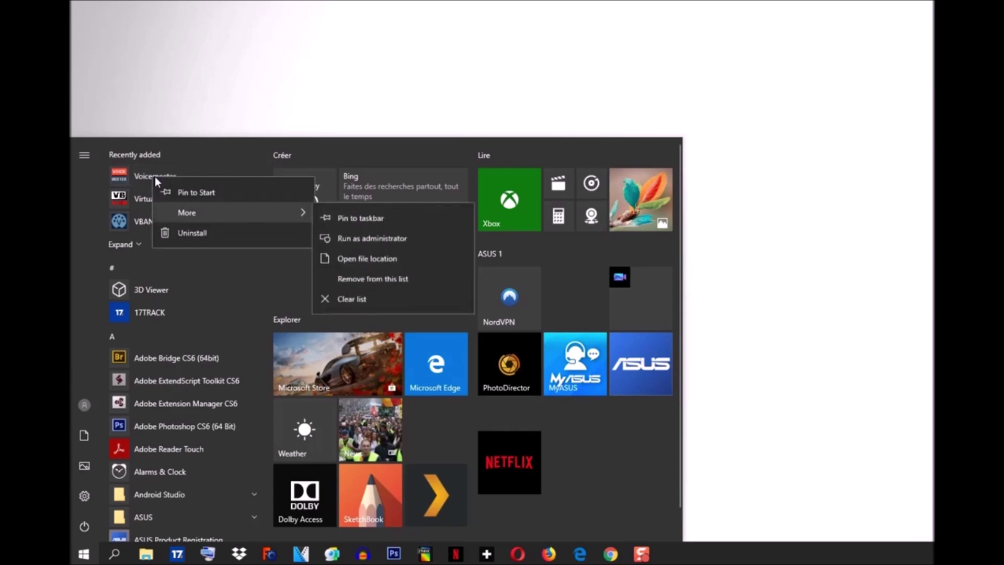
pyautogui.click(206, 192)
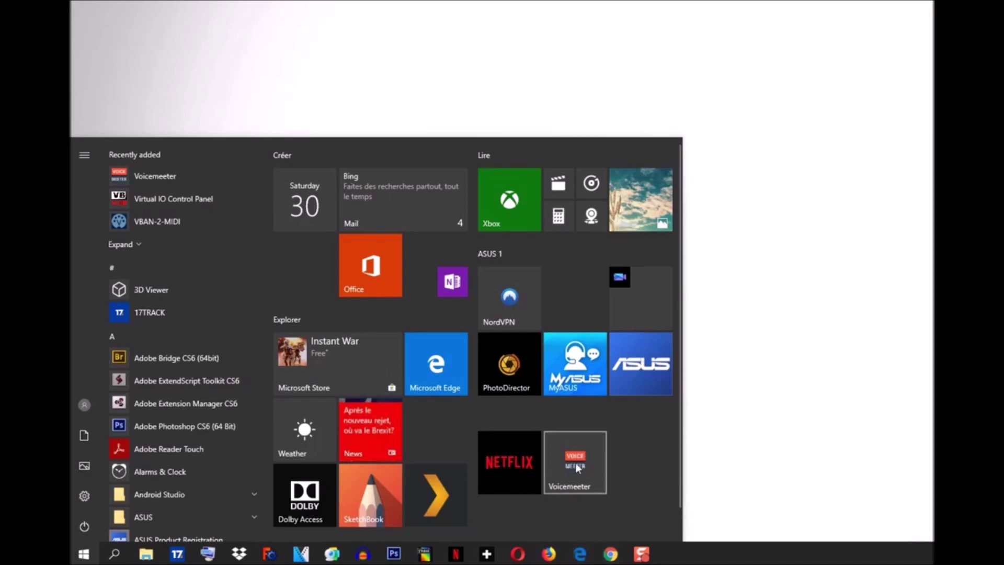
# - Pin Voicemeeter to the taskbar and close the Start menu
pyautogui.rightClick(158, 176)
pyautogui.moveTo(199, 208)
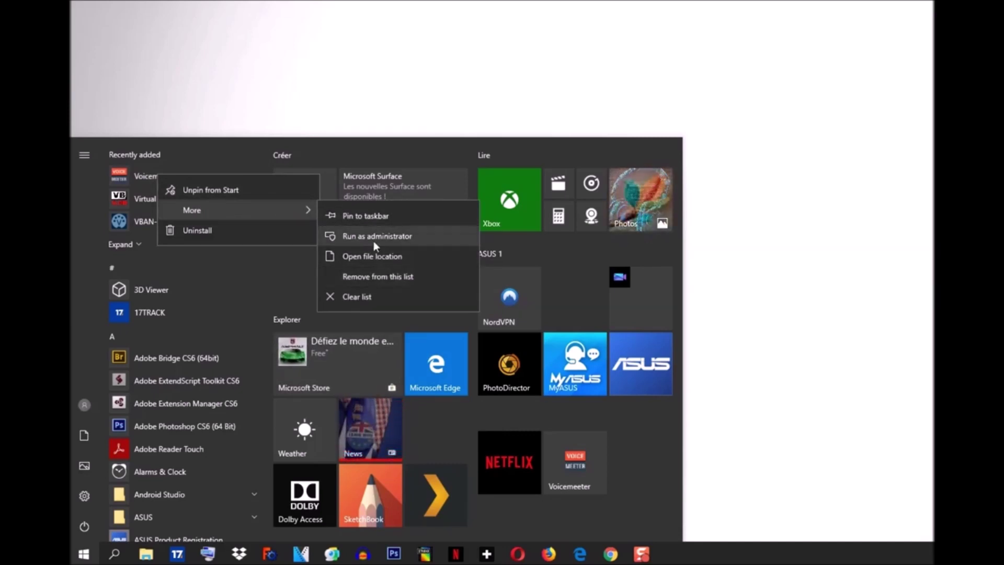
pyautogui.click(371, 216)
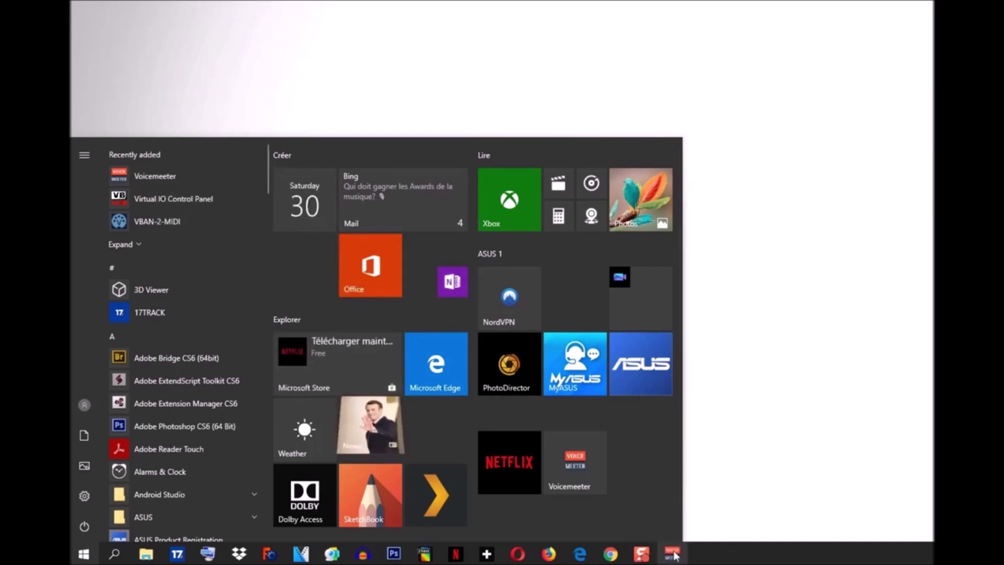
pyautogui.click(748, 410)
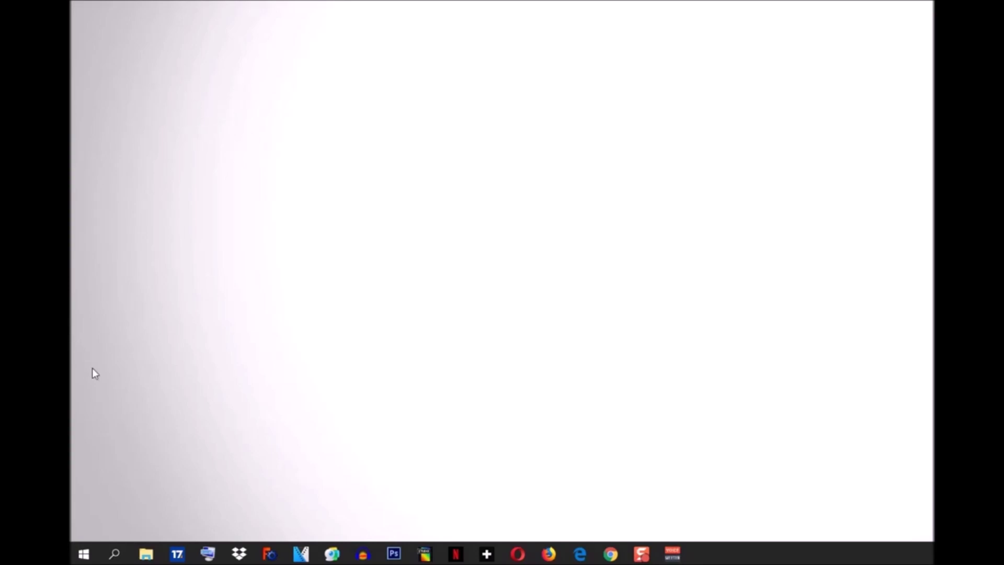
# - Open the file location of the recently added Voicemeeter program and reposition its folder window so the files are readable
pyautogui.click(81, 551)
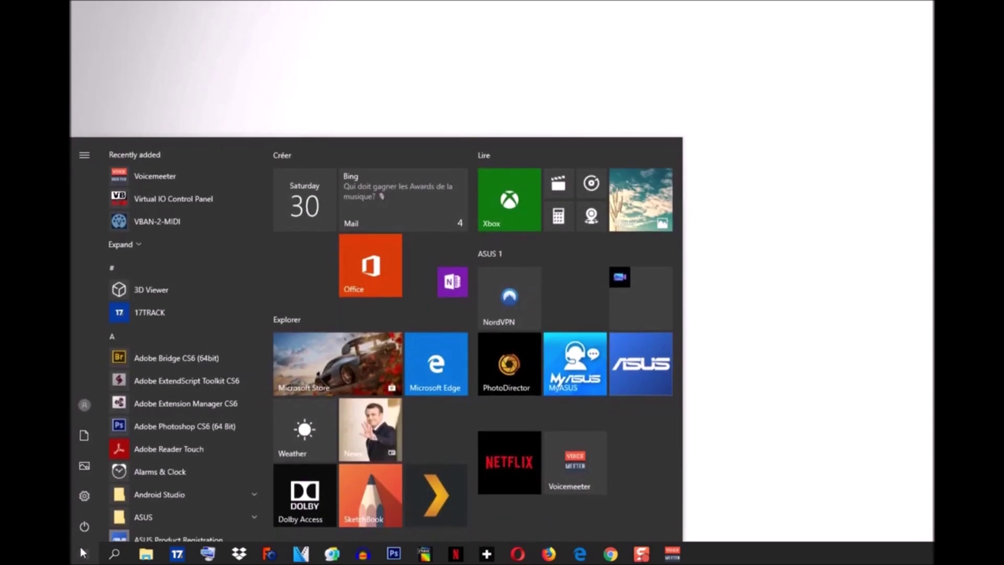
pyautogui.rightClick(149, 172)
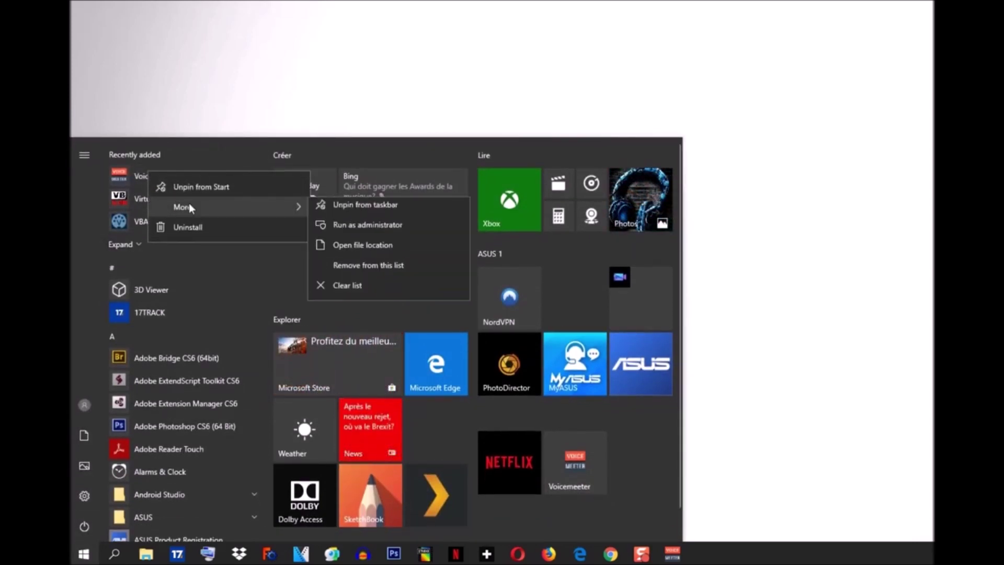
pyautogui.click(356, 254)
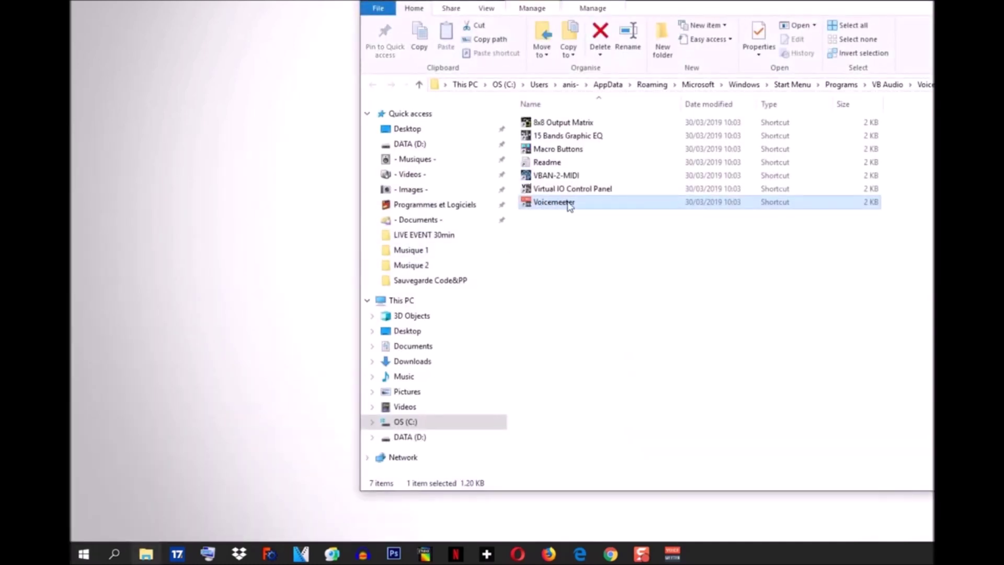
pyautogui.moveTo(743, 2); pyautogui.dragTo(569, 32)
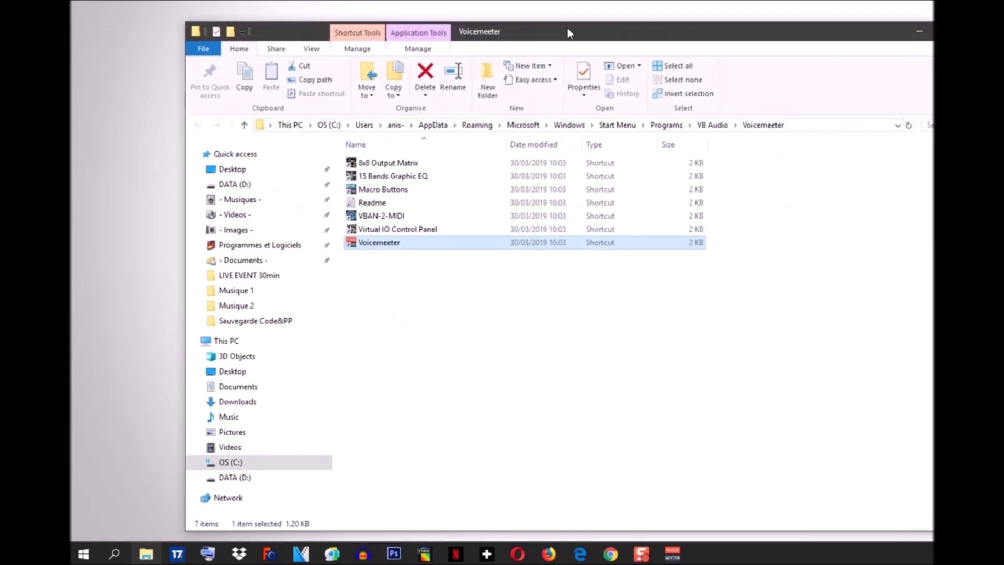
# - Create a new shortcut of Voicemeeter, move it onto the desktop and close the folder window
pyautogui.rightClick(373, 246)
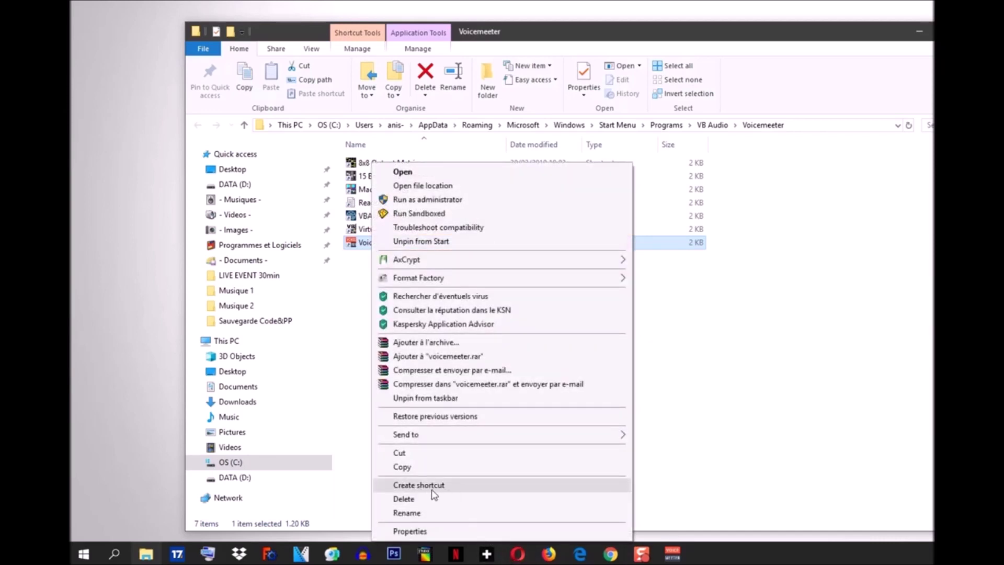
pyautogui.click(418, 486)
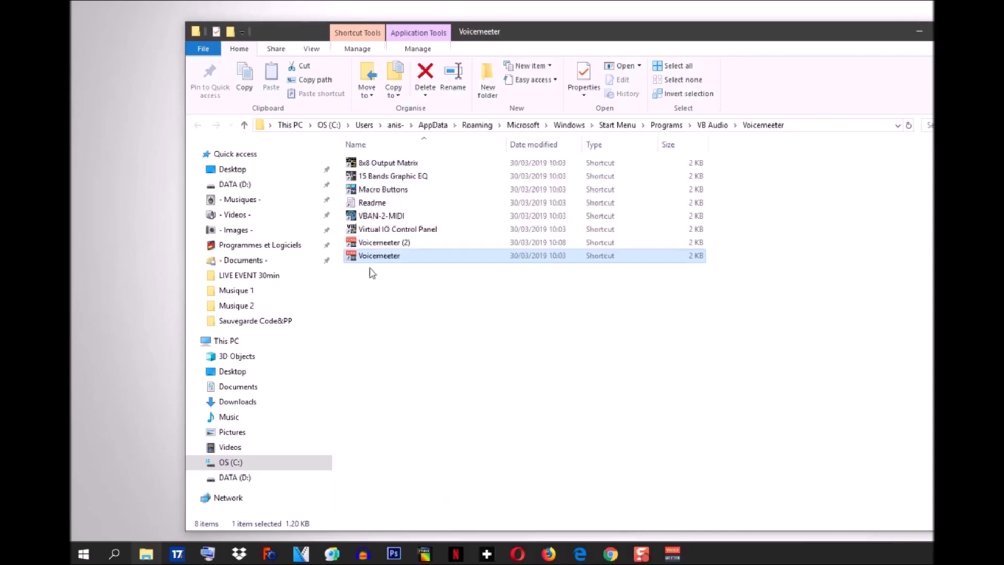
pyautogui.click(377, 243)
pyautogui.moveTo(405, 244); pyautogui.dragTo(91, 162)
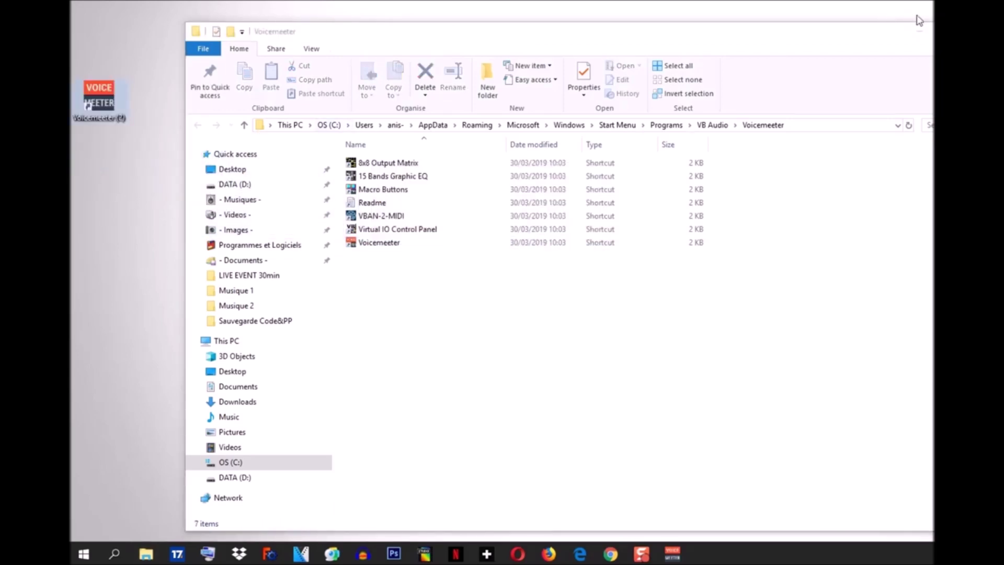
pyautogui.click(979, 31)
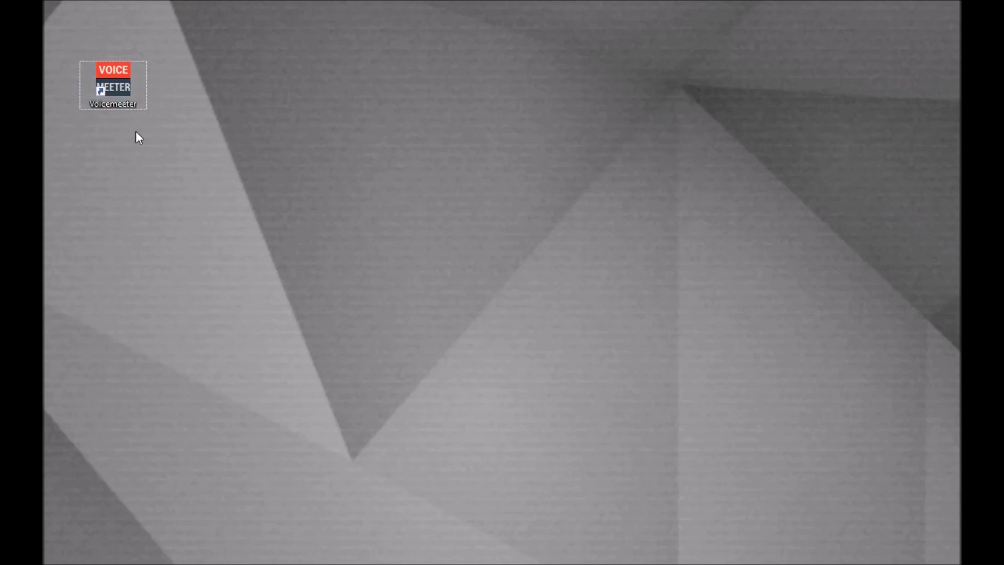
# - Launch Voicemeeter from its desktop shortcut and check the devices offered for hardware input 1 and hardware output A1
pyautogui.doubleClick(103, 89)
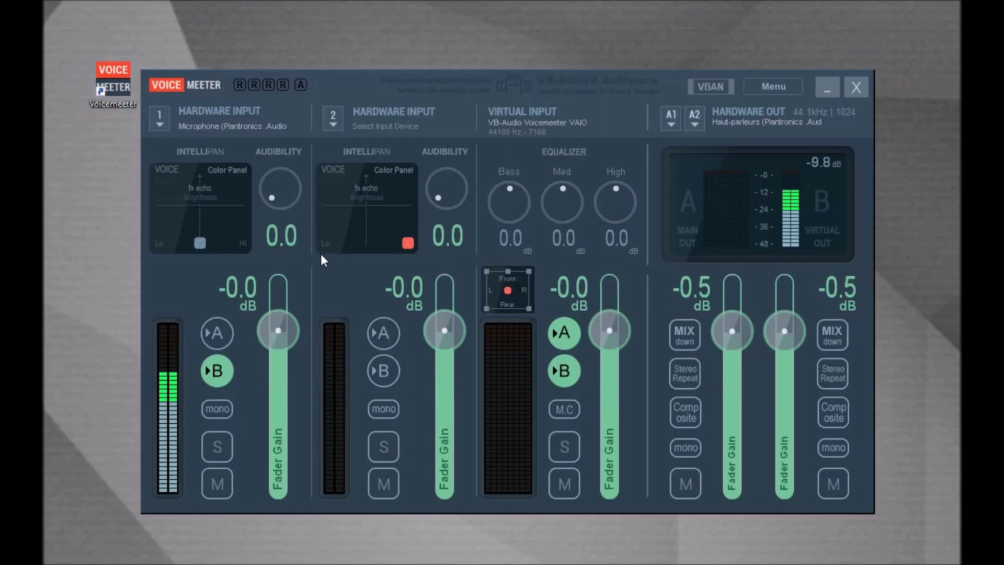
pyautogui.moveTo(326, 90); pyautogui.dragTo(306, 90)
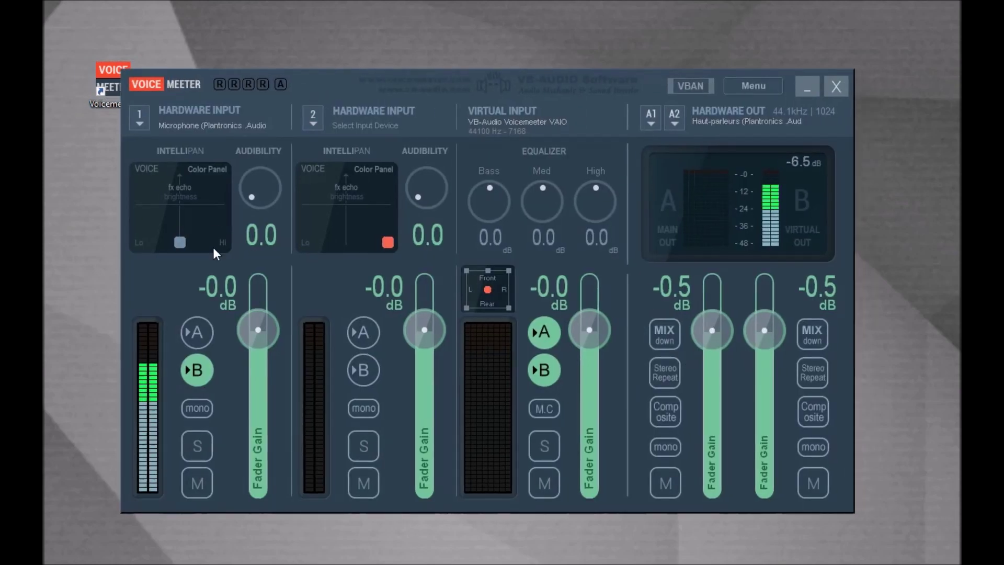
pyautogui.click(136, 126)
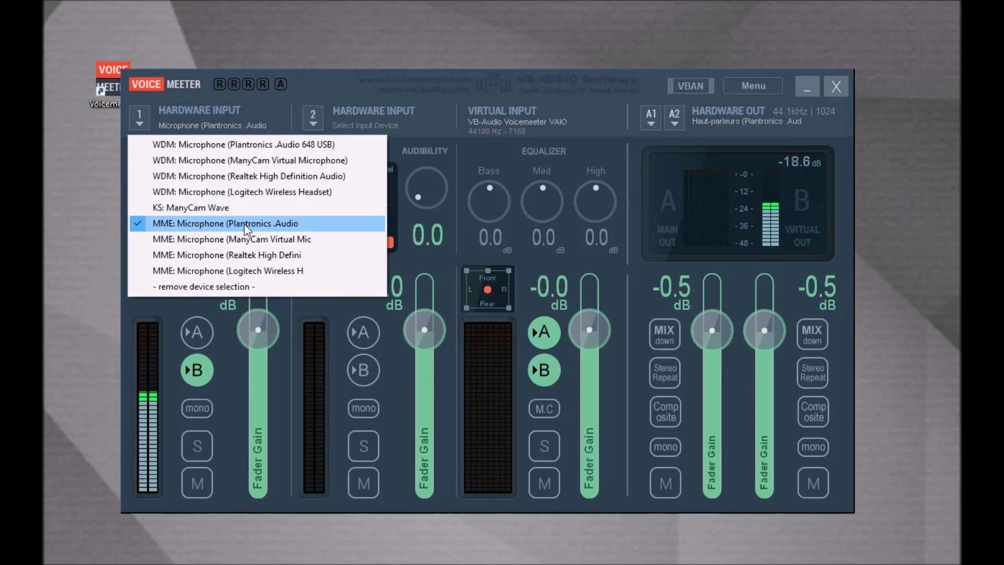
pyautogui.click(333, 92)
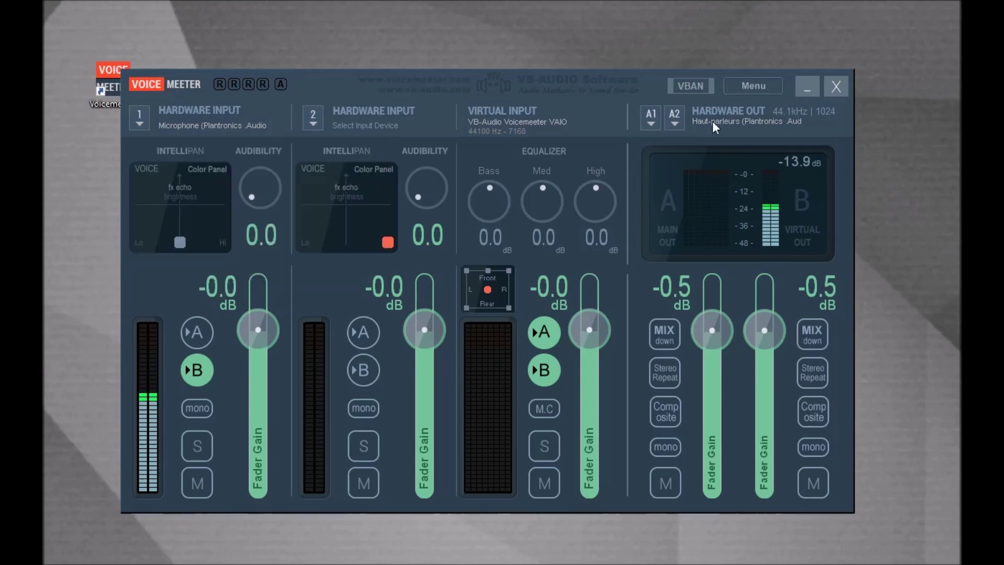
pyautogui.click(650, 123)
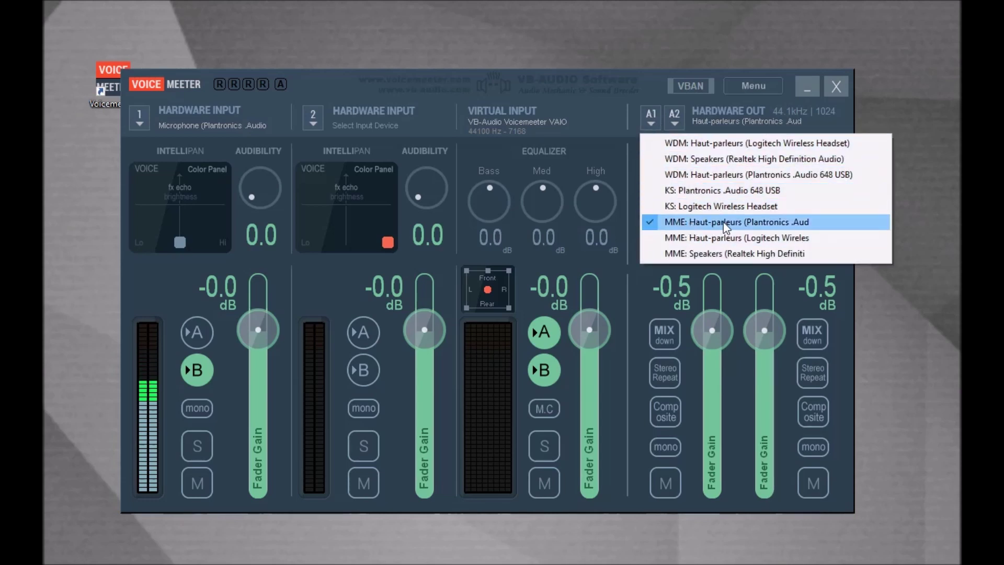
pyautogui.click(605, 115)
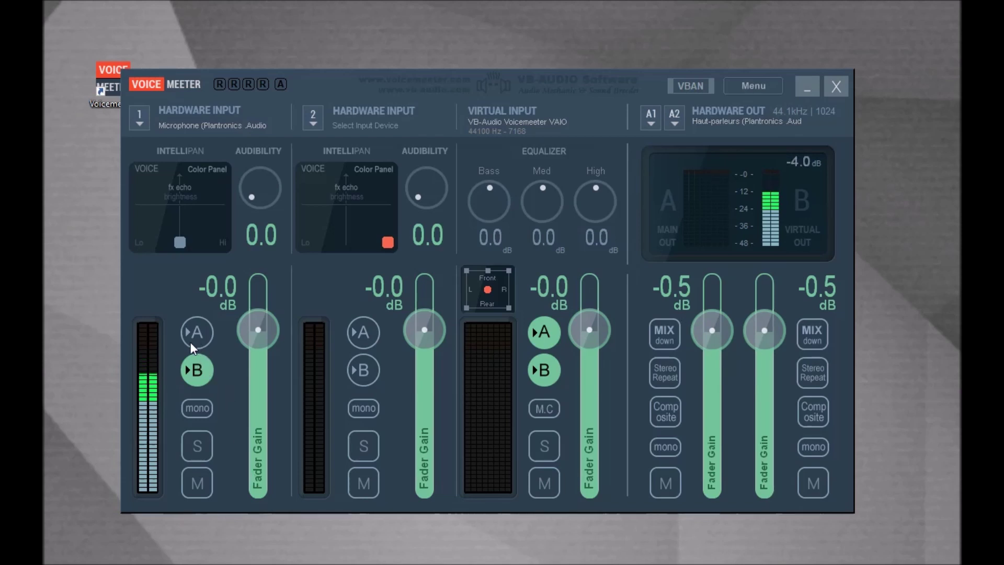
# - Test hardware input 1 by toggling its routing to output A and its mute on and off
pyautogui.click(202, 334)
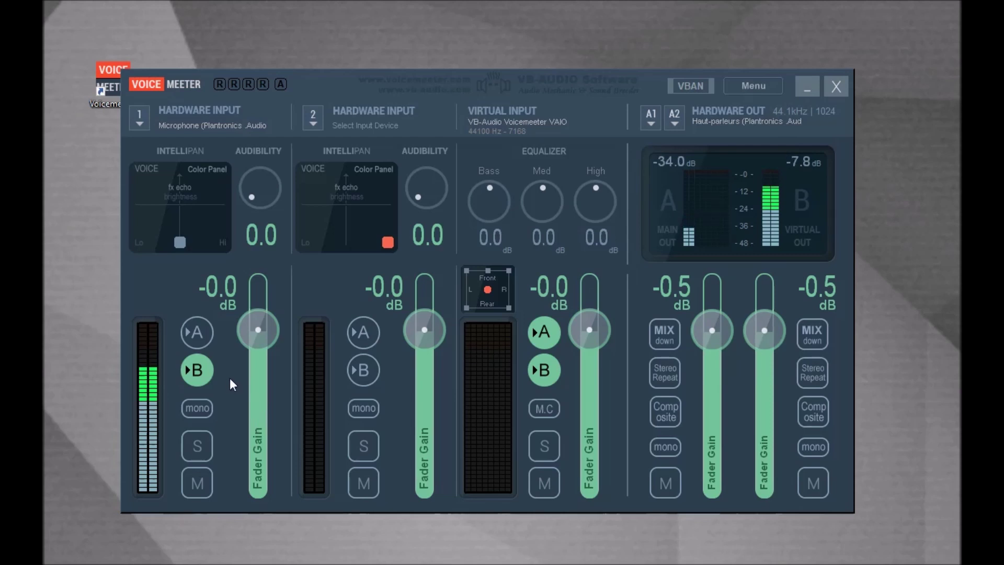
pyautogui.click(196, 340)
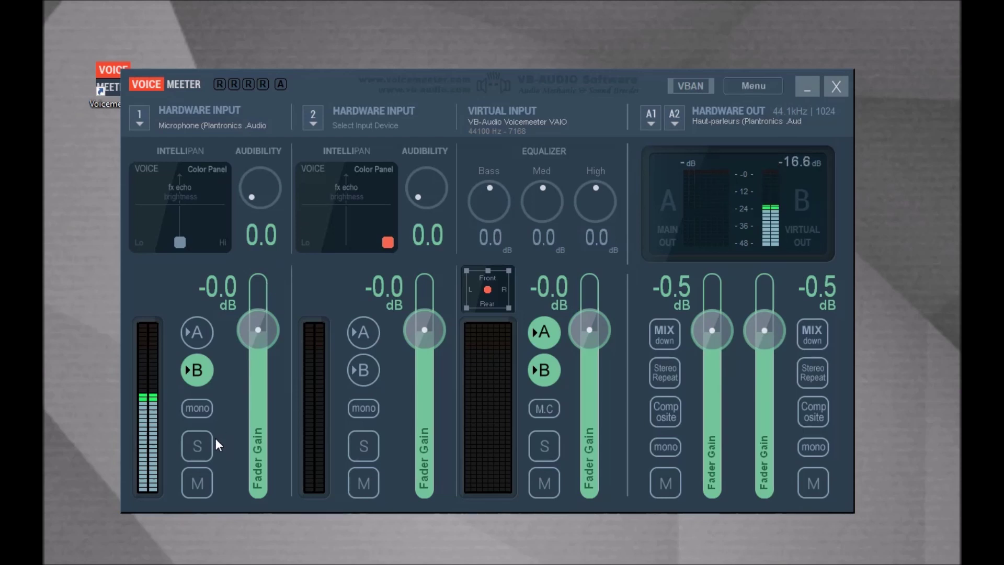
pyautogui.click(196, 483)
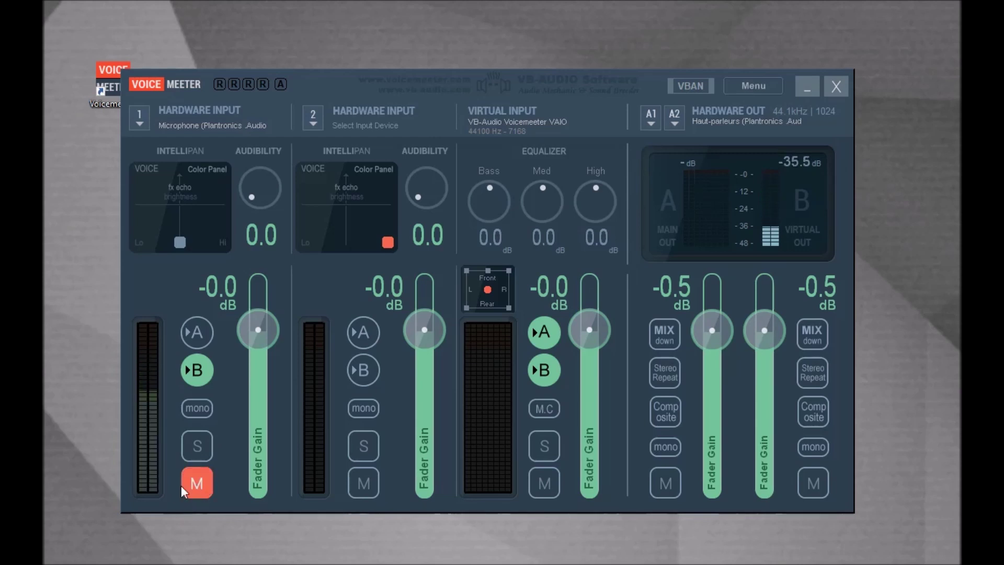
pyautogui.click(191, 481)
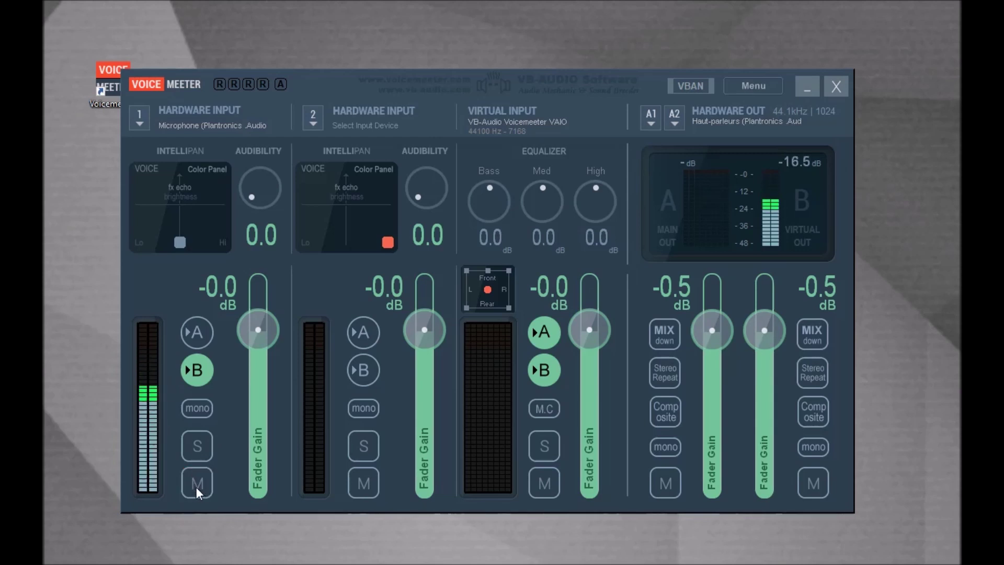
pyautogui.click(196, 488)
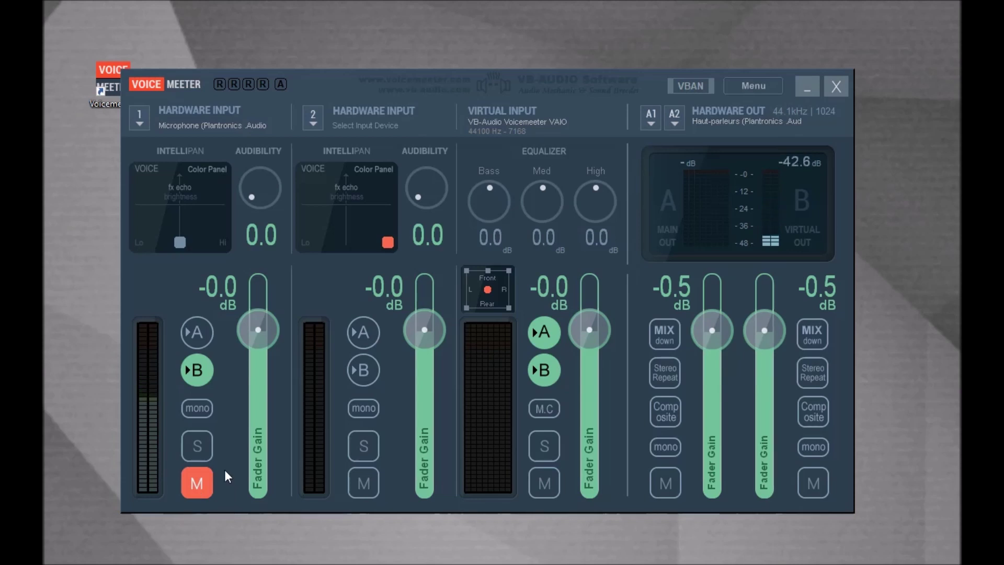
pyautogui.click(193, 484)
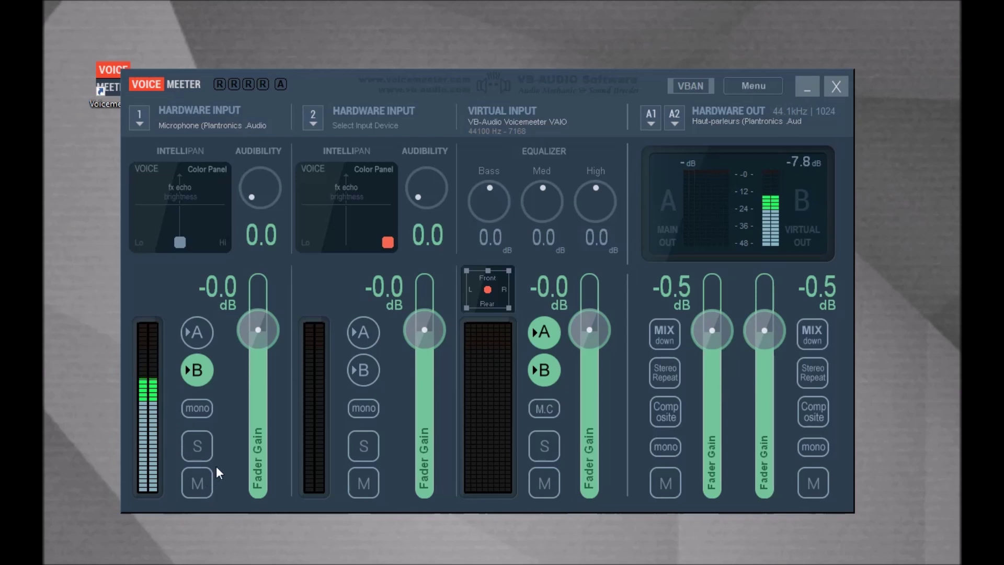
pyautogui.click(189, 480)
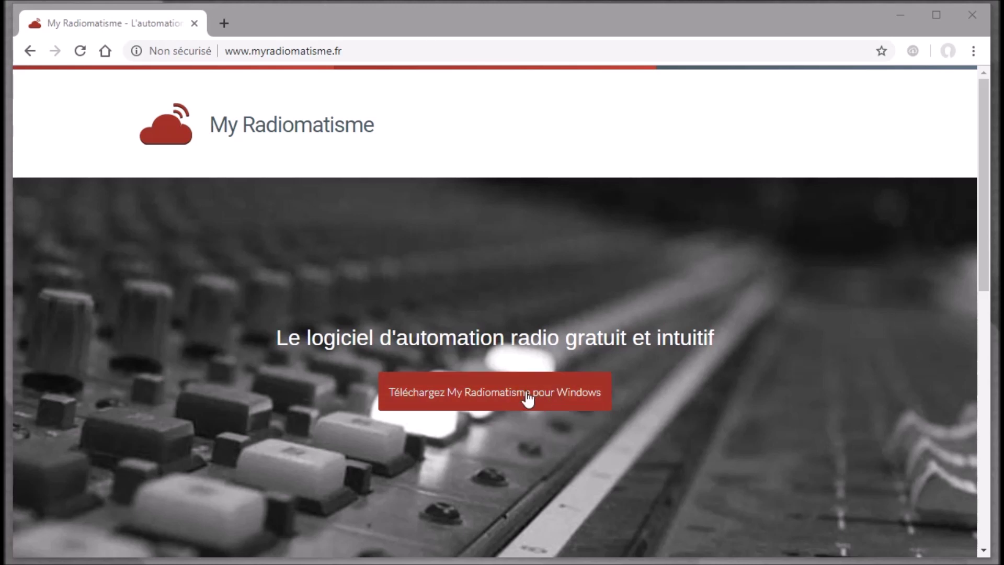
# - Put the browser away and run the MyRadiomatisme_Setup installer on the desktop as administrator
pyautogui.click(891, 26)
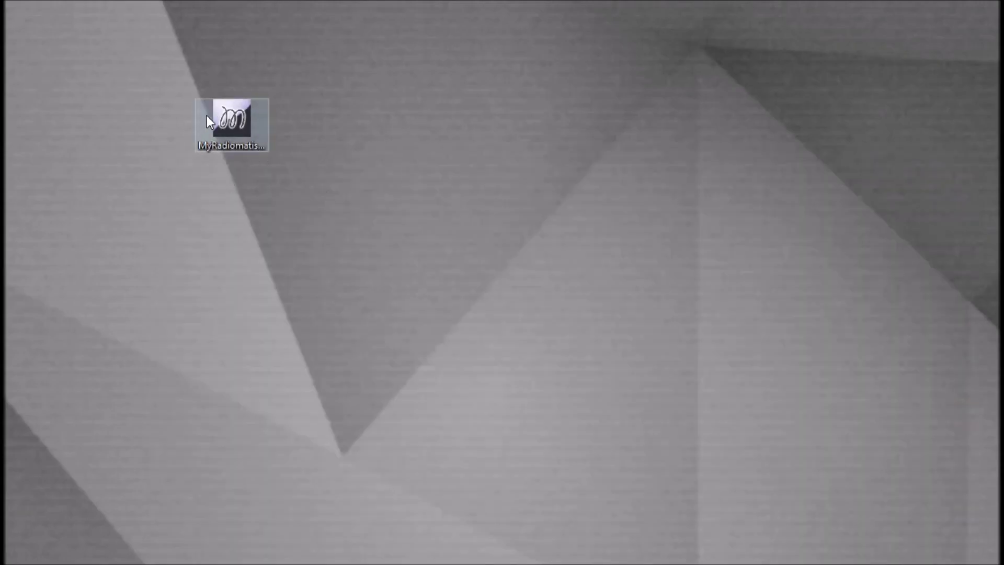
pyautogui.rightClick(234, 121)
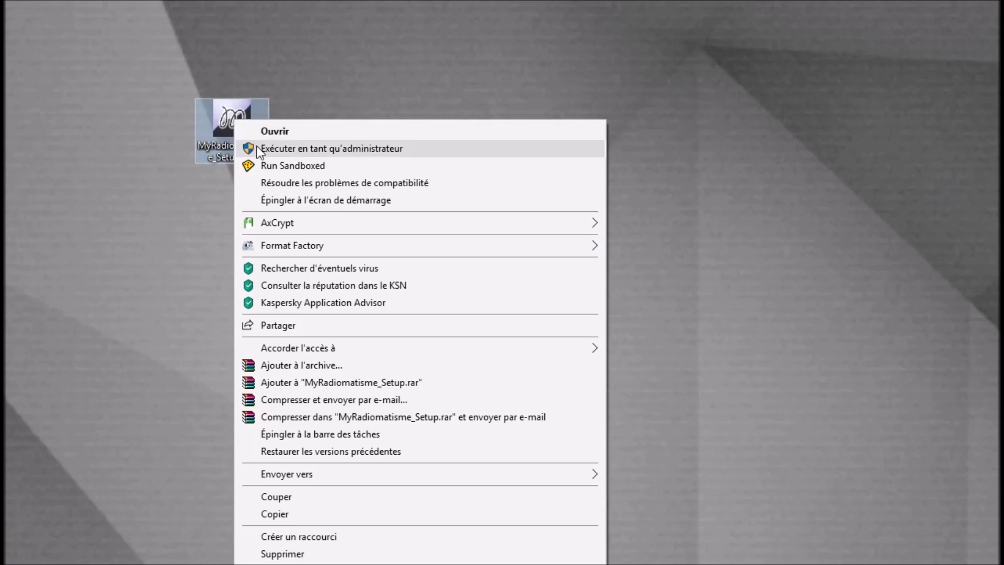
pyautogui.rightClick(203, 112)
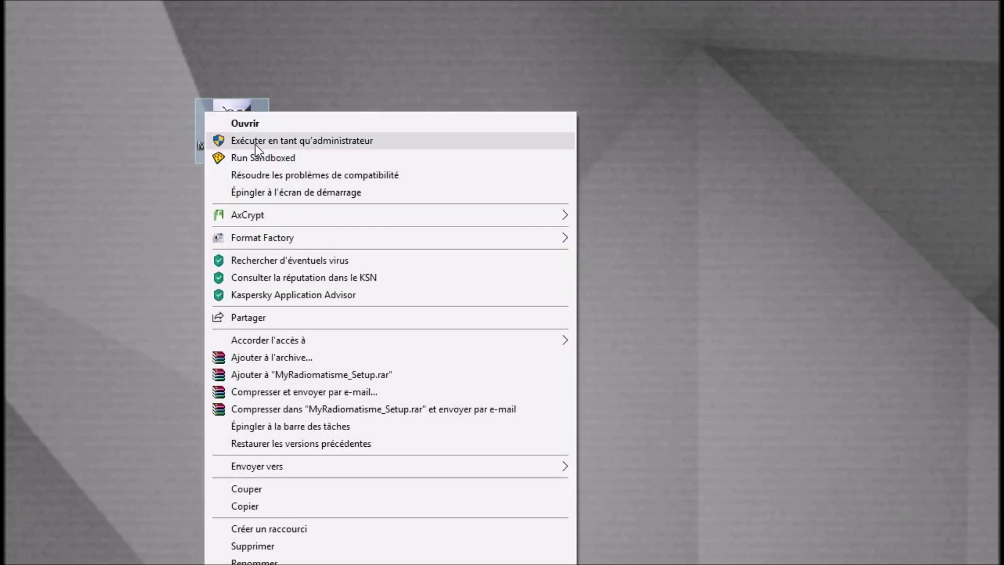
pyautogui.click(283, 140)
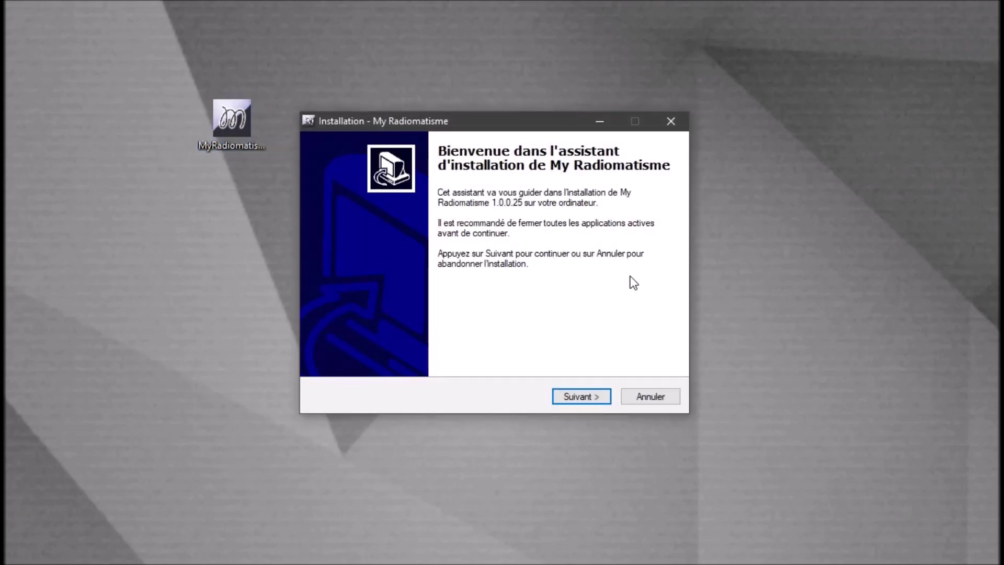
# - Accept the default My Radiomatisme setup options, enable "Créer une icône sur le Bureau" and proceed to the ready-to-install page
pyautogui.click(575, 398)
pyautogui.click(576, 398)
pyautogui.click(576, 397)
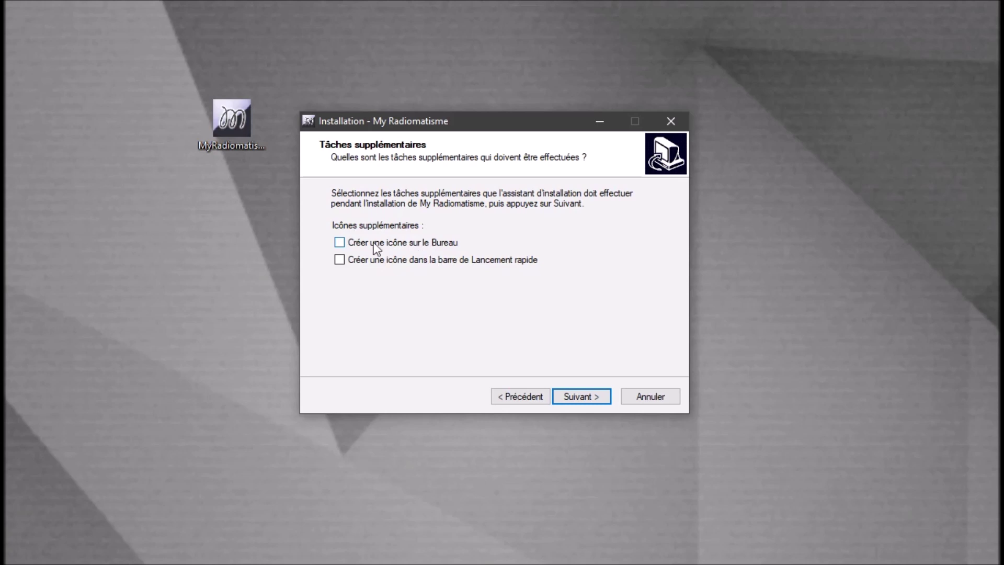
pyautogui.click(341, 242)
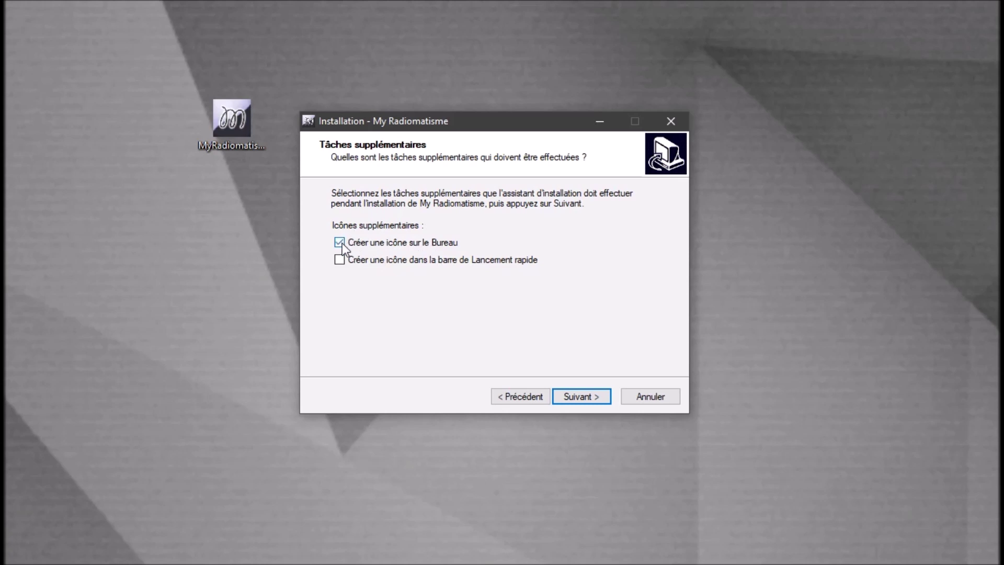
pyautogui.click(581, 397)
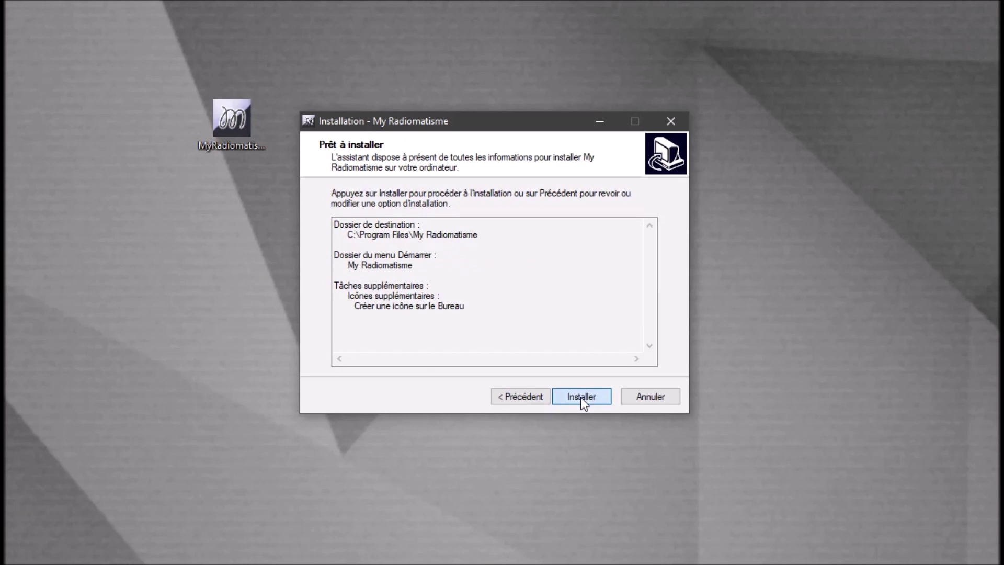
# - Install and launch My Radiomatisme, and move its new shortcut to the head of the desktop's first icon column
pyautogui.click(581, 397)
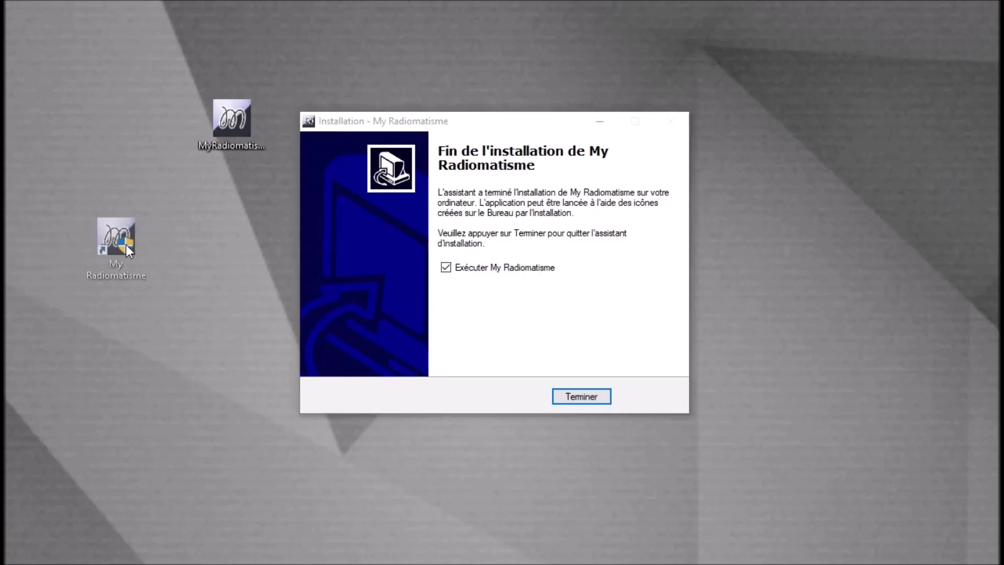
pyautogui.moveTo(127, 245); pyautogui.dragTo(84, 123)
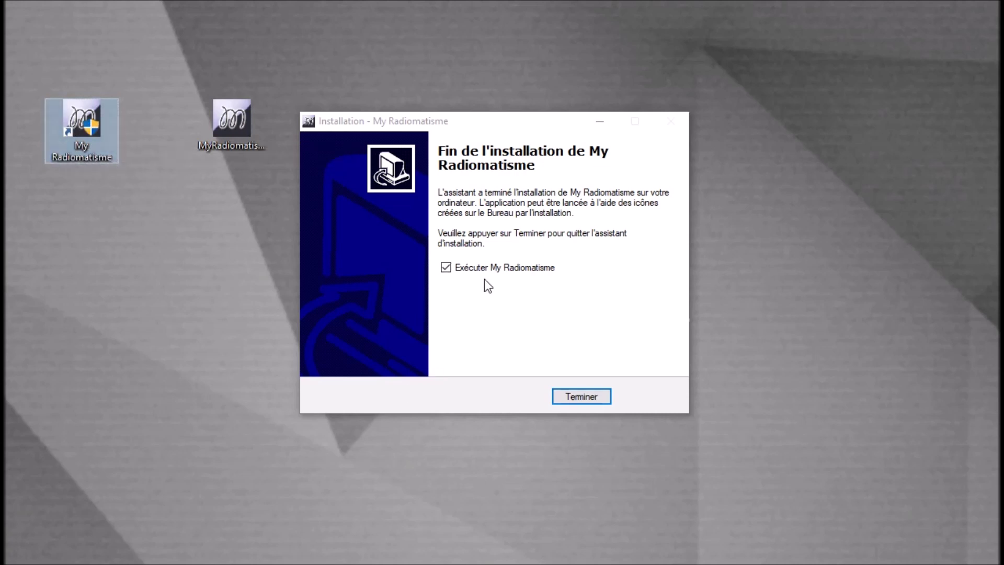
pyautogui.click(586, 399)
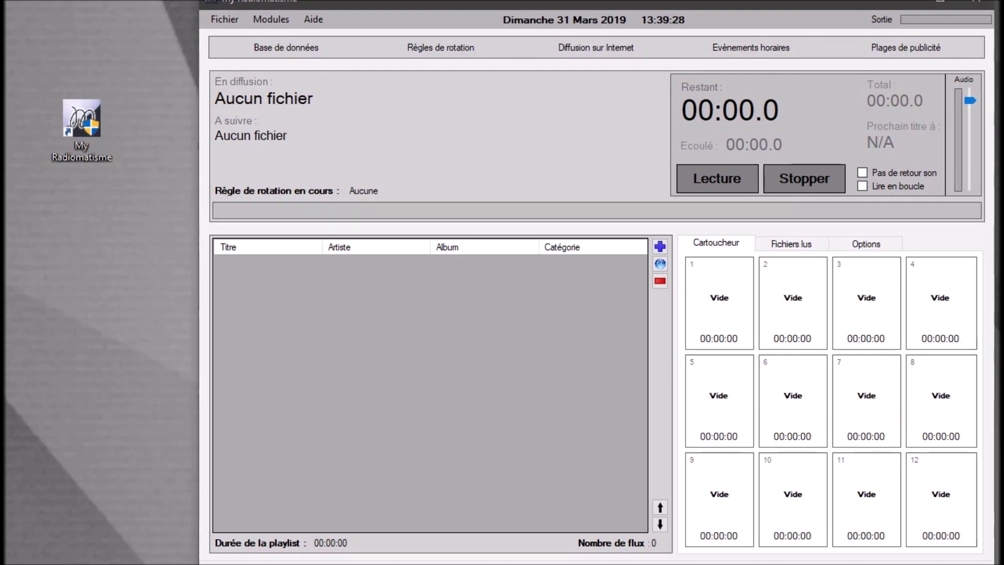
pyautogui.moveTo(85, 126); pyautogui.dragTo(95, 91)
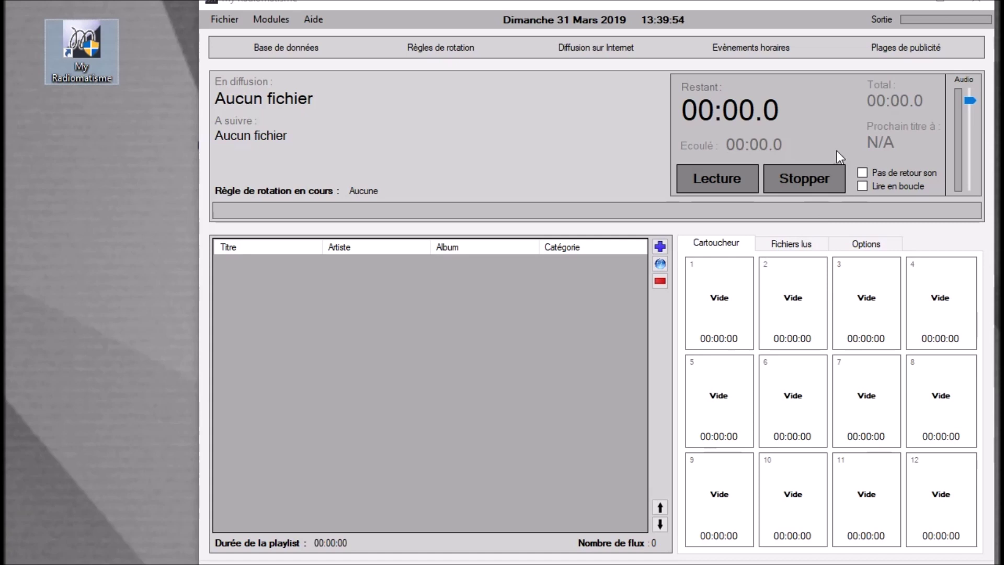
# - Test the Audio volume slider by lowering it to the minimum and raising it back near the maximum
pyautogui.click(969, 100)
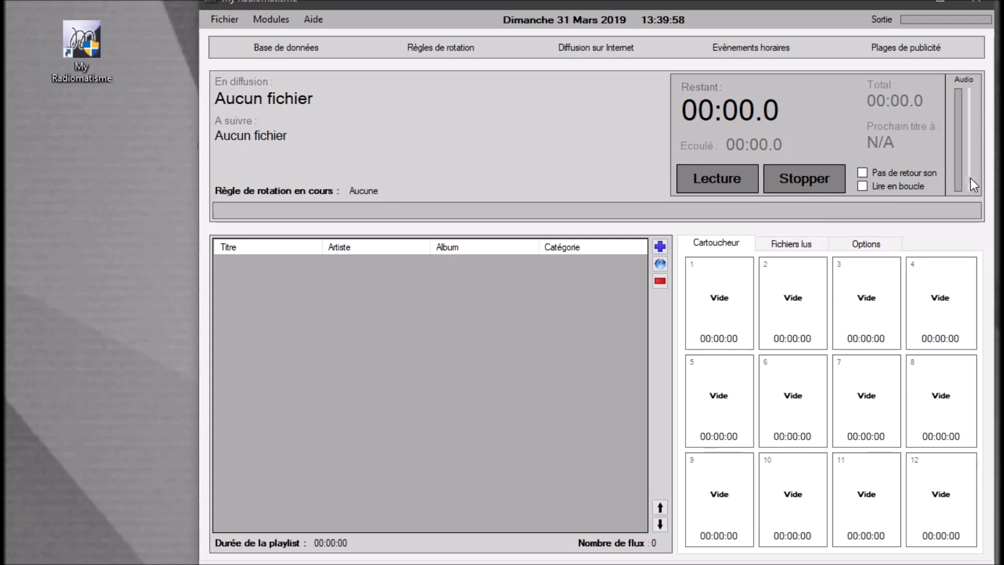
pyautogui.moveTo(974, 157); pyautogui.dragTo(970, 102)
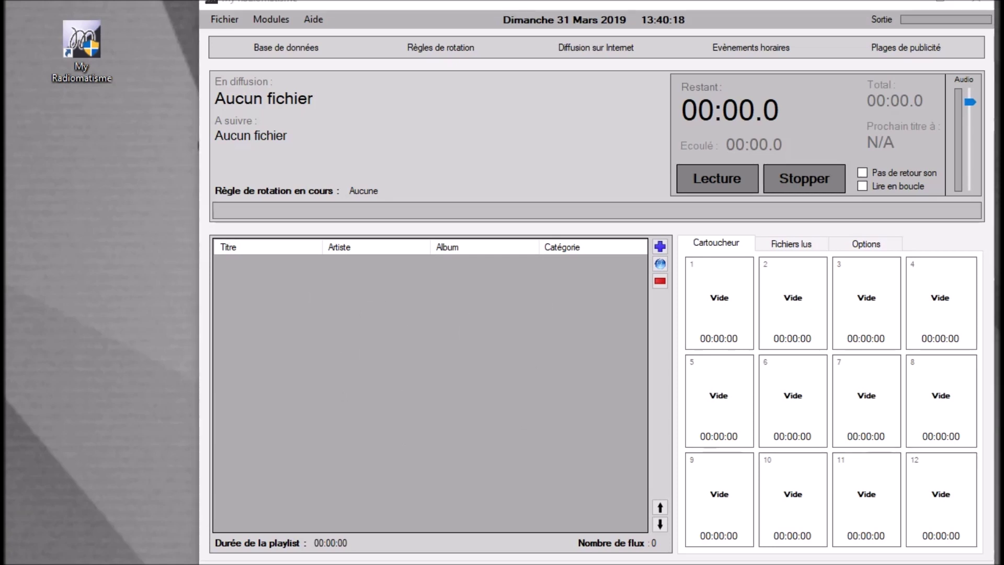
# - Arrange the "musique pour radio live" and "Intro" folders under the My Radiomatisme shortcut on the desktop
pyautogui.moveTo(71, 158); pyautogui.dragTo(98, 128)
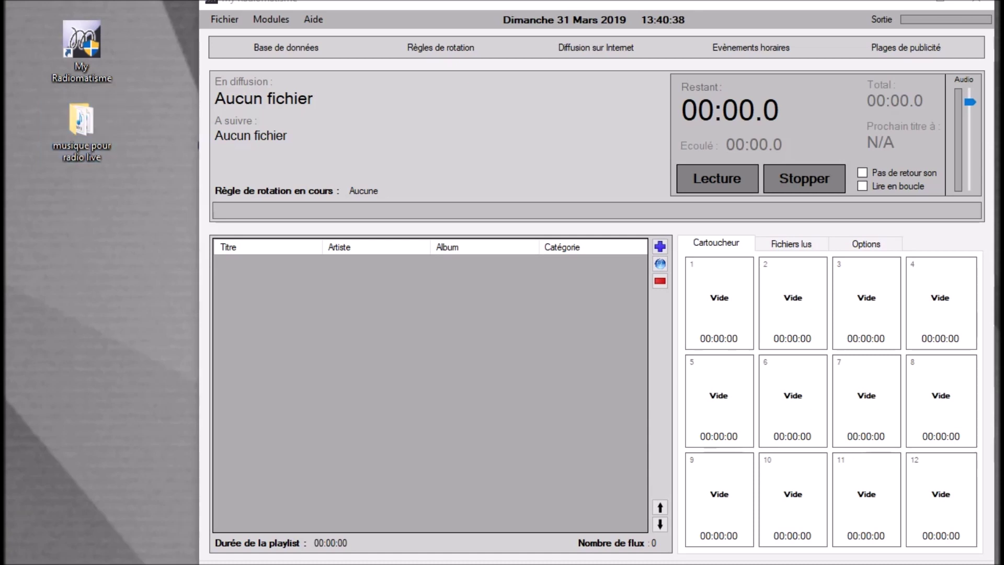
pyautogui.moveTo(95, 212); pyautogui.dragTo(92, 216)
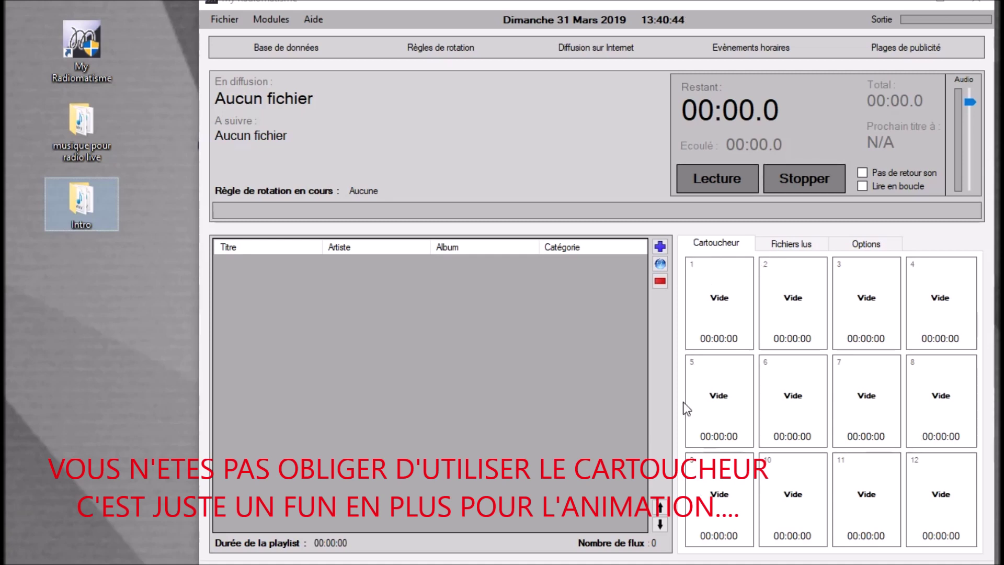
# - Look over the cartridge grid and the list of broadcast files, and empty that list
pyautogui.click(731, 297)
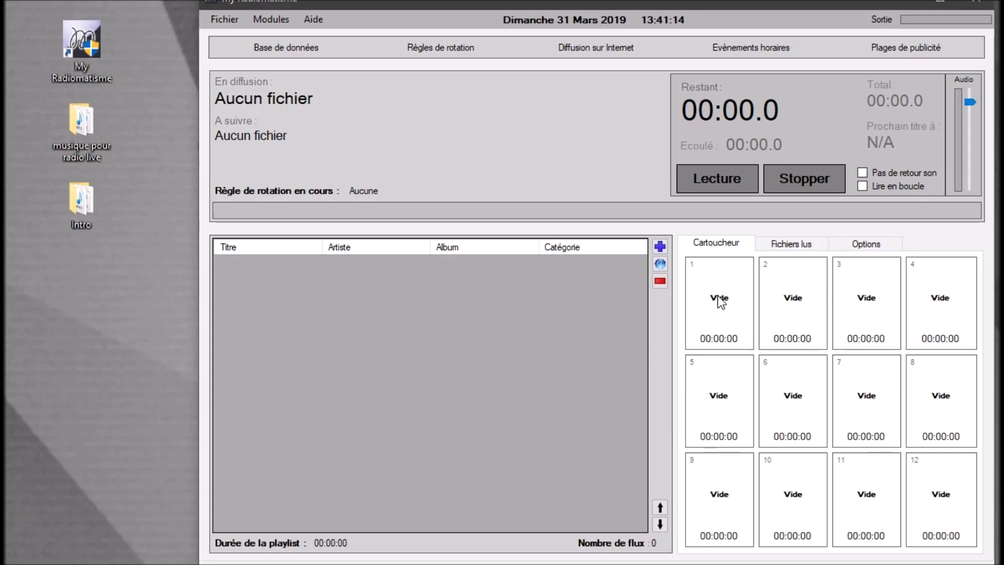
pyautogui.click(806, 242)
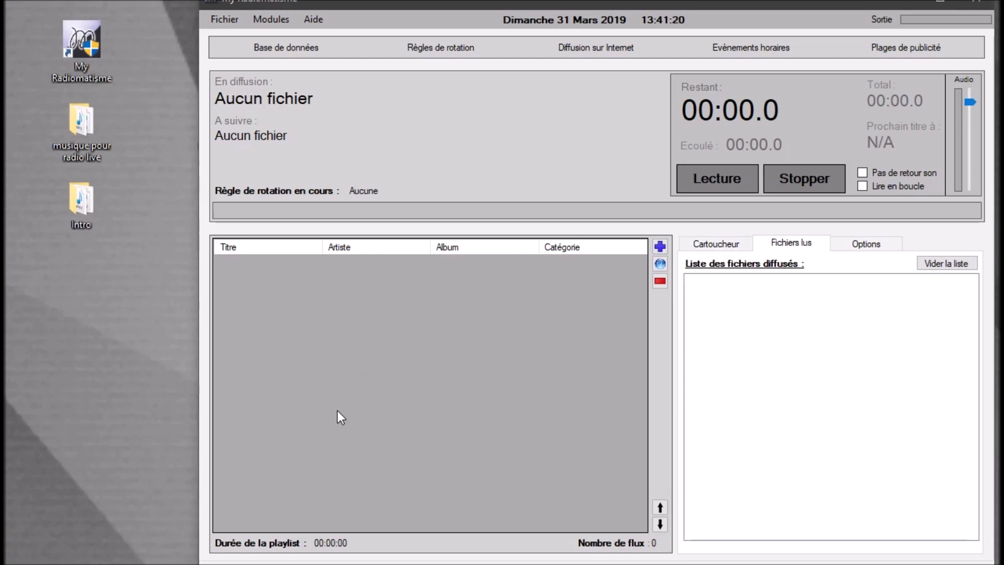
pyautogui.click(935, 265)
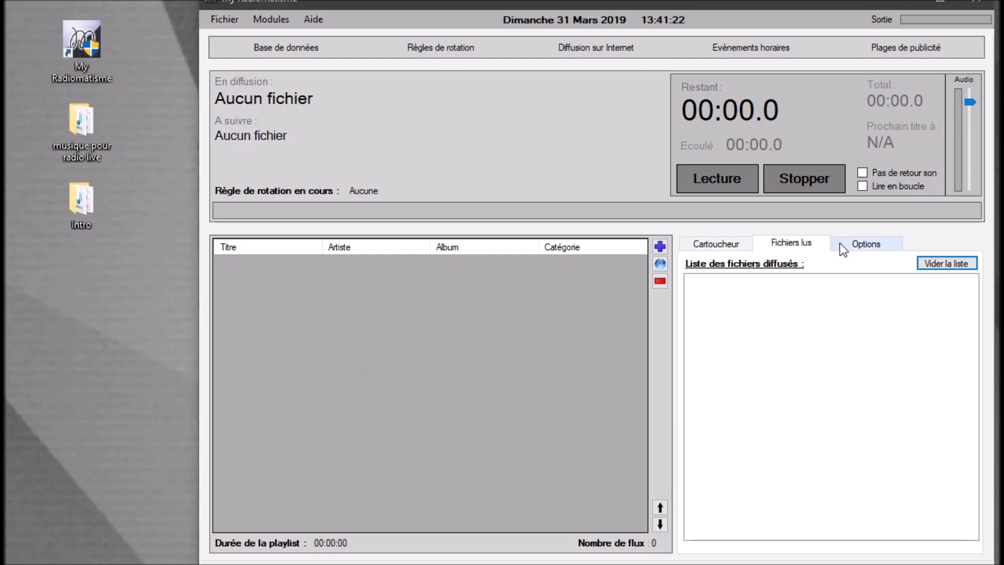
# - Choose VoiceMeeter Input as the sound card to use in the My Radiomatisme audio options
pyautogui.click(852, 242)
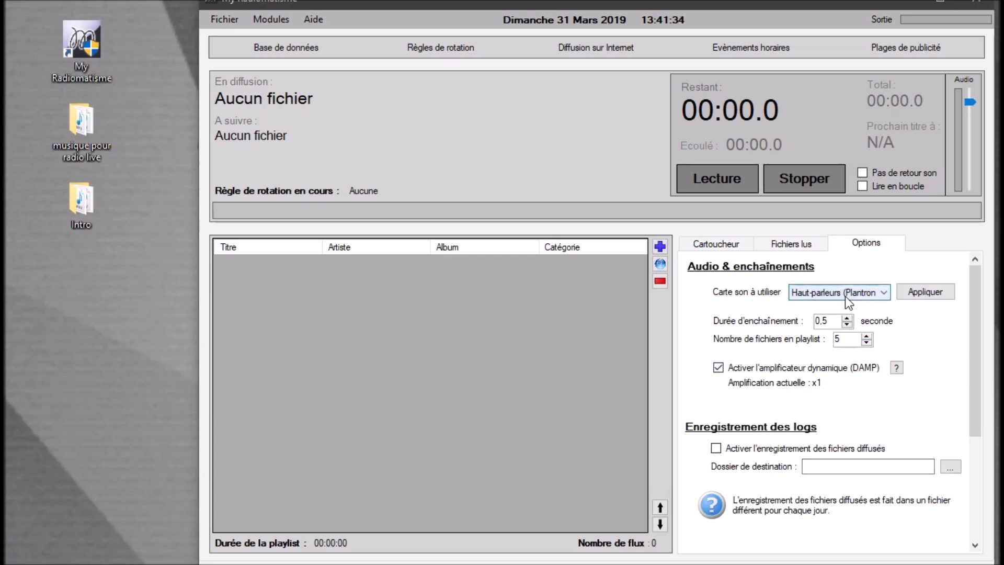
pyautogui.click(827, 299)
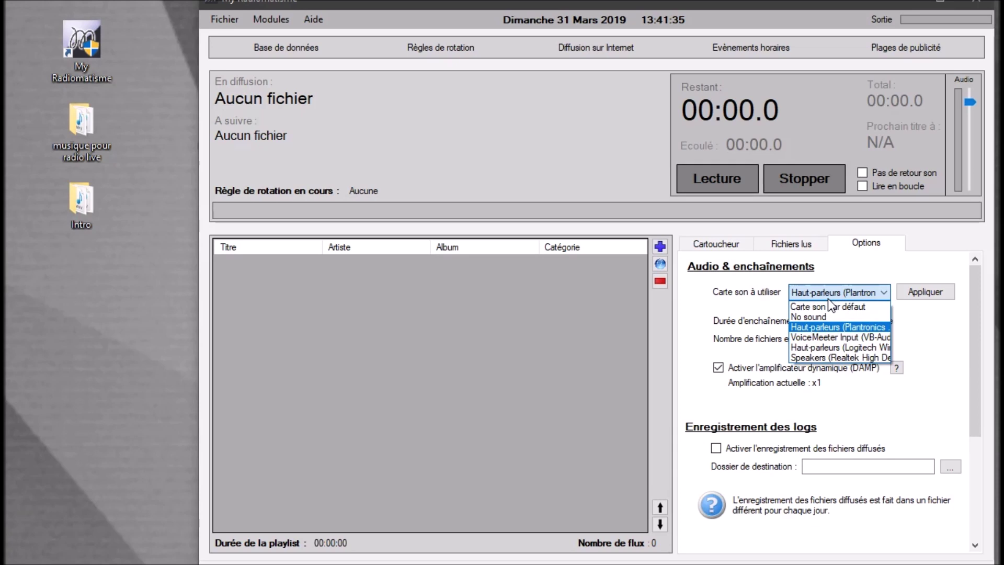
pyautogui.click(827, 340)
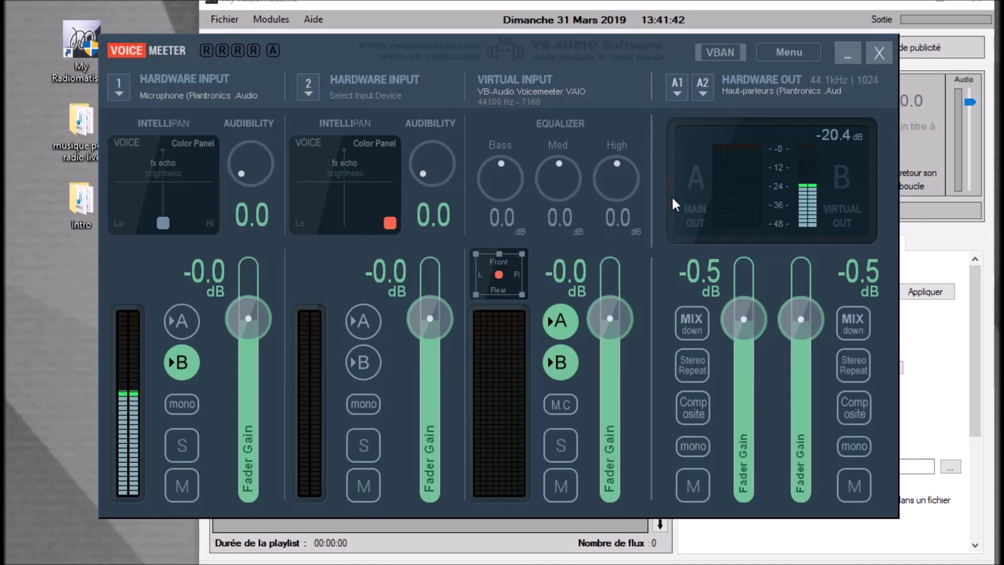
# - In Voicemeeter, test muting and unmuting hardware input 1, and minimize the mixer
pyautogui.click(174, 489)
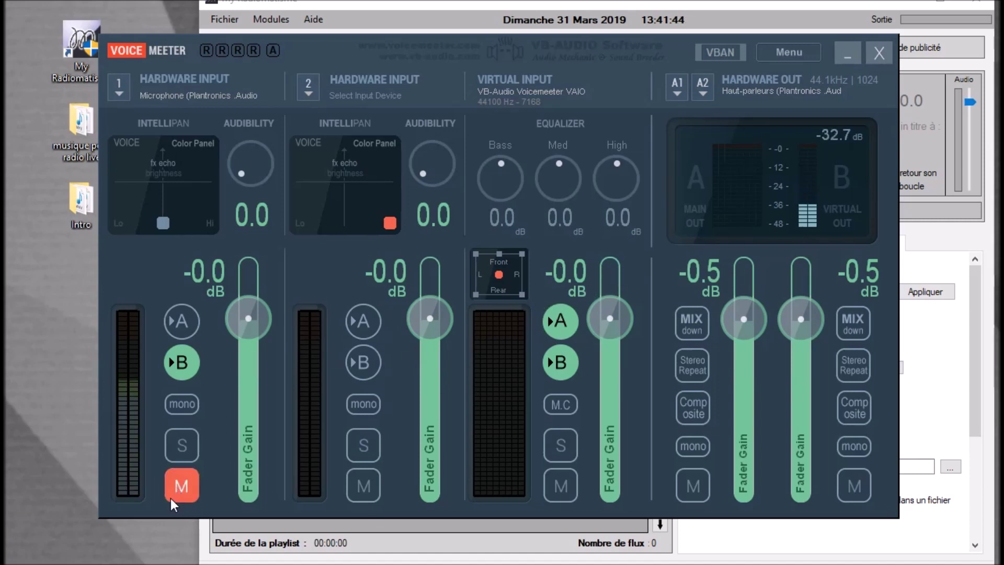
pyautogui.click(172, 486)
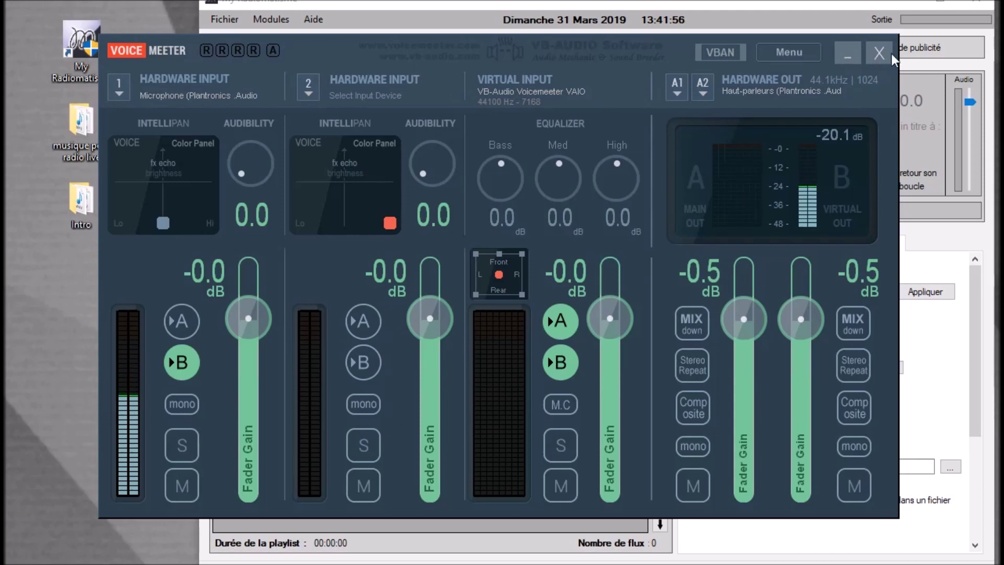
pyautogui.click(848, 54)
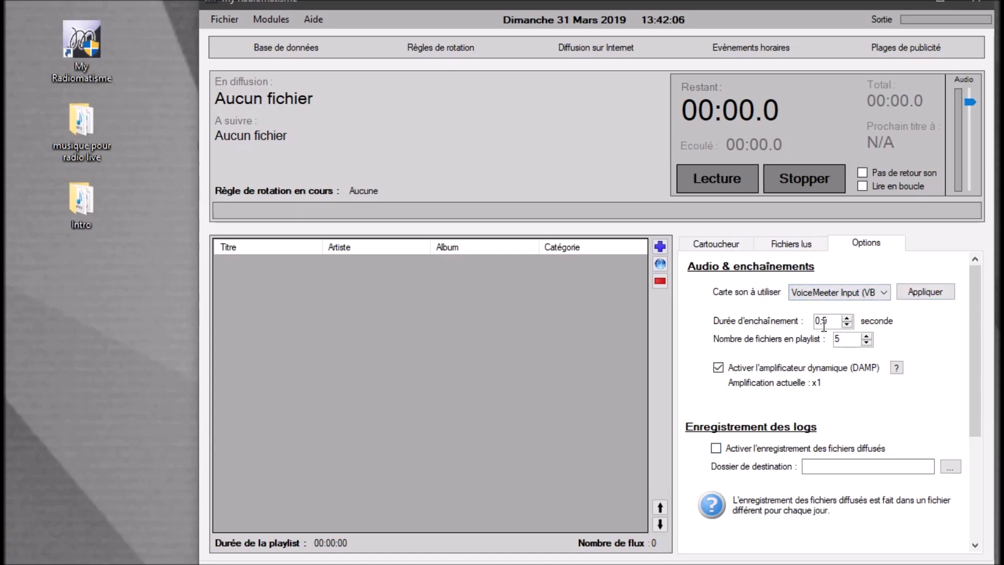
# - Set the transition duration to 3.0 seconds and the number of playlist files to 100, and apply the VoiceMeeter Input sound card
pyautogui.click(848, 318)
pyautogui.doubleClick(842, 339)
pyautogui.write('200')
pyautogui.press('Return')
pyautogui.doubleClick(840, 339)
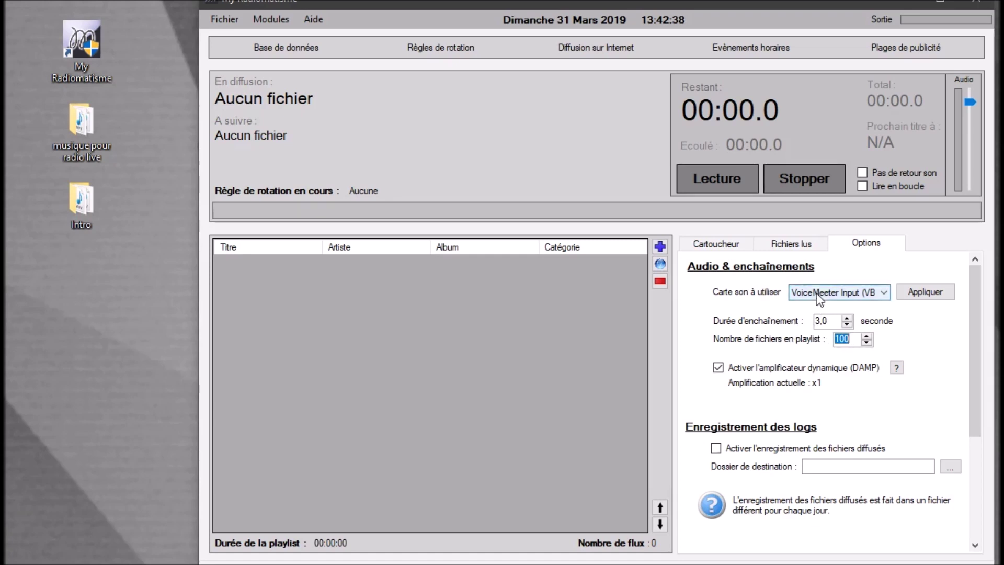
pyautogui.click(937, 287)
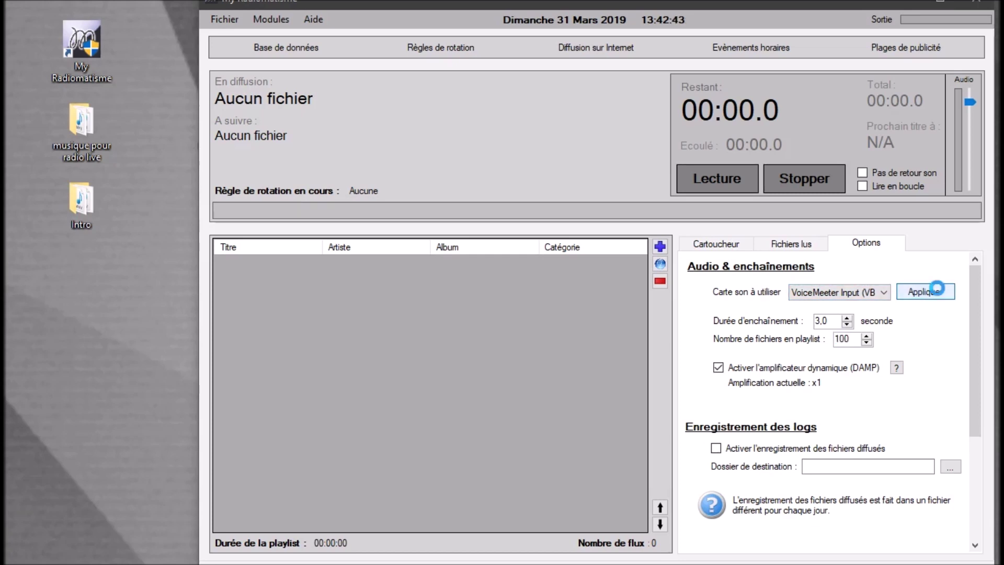
pyautogui.click(519, 352)
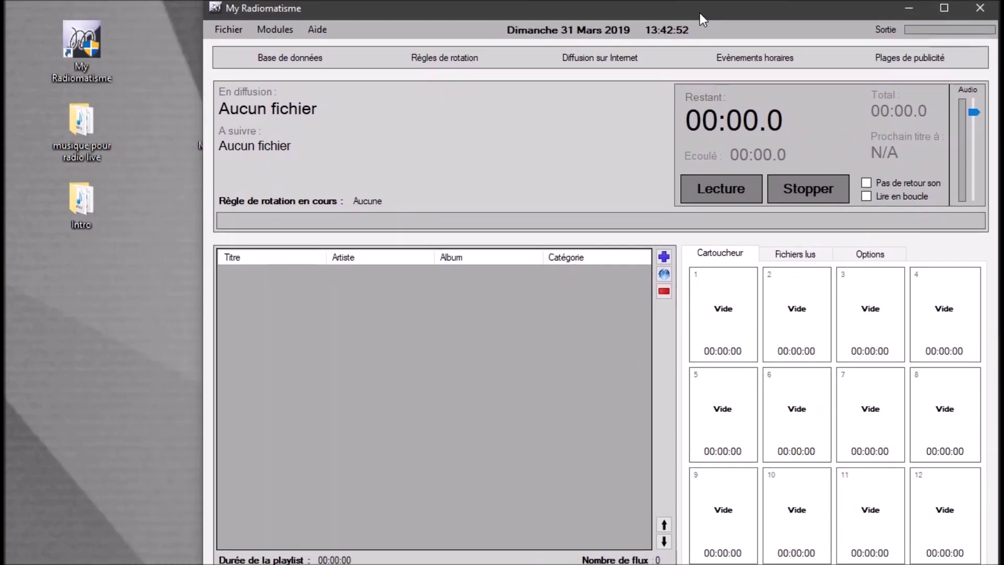
# - Add all the audio files from the "musique pour radio live" folder to the playlist
pyautogui.moveTo(701, 8); pyautogui.dragTo(703, 5)
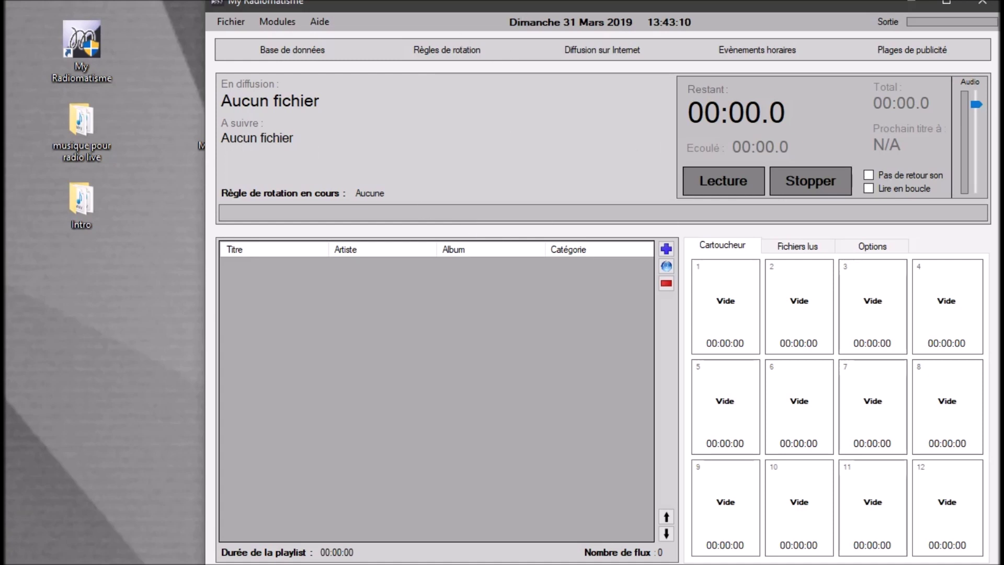
pyautogui.moveTo(511, 8); pyautogui.dragTo(501, 9)
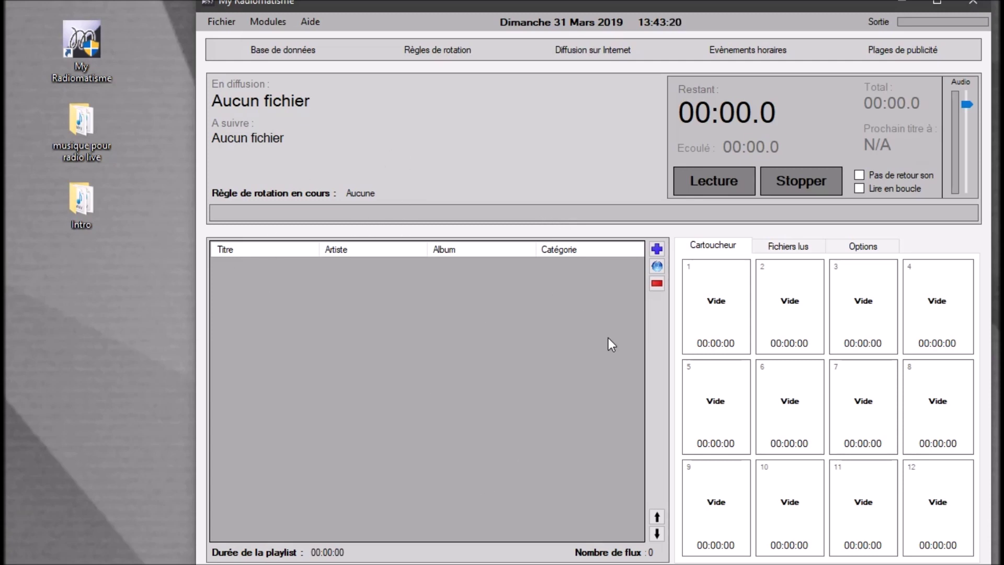
pyautogui.click(660, 248)
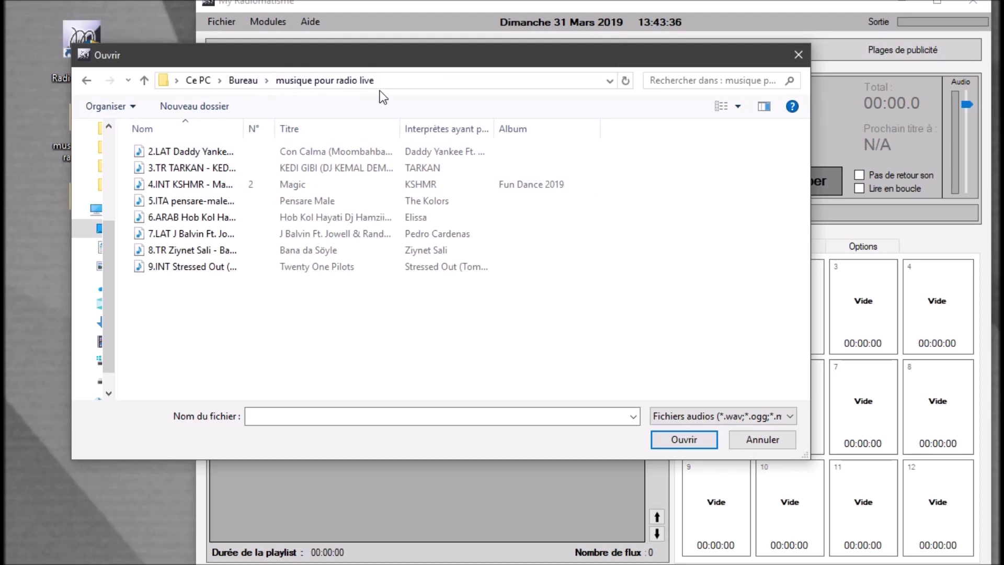
pyautogui.moveTo(232, 320); pyautogui.dragTo(285, 139)
pyautogui.click(665, 146)
pyautogui.moveTo(665, 146); pyautogui.dragTo(181, 302)
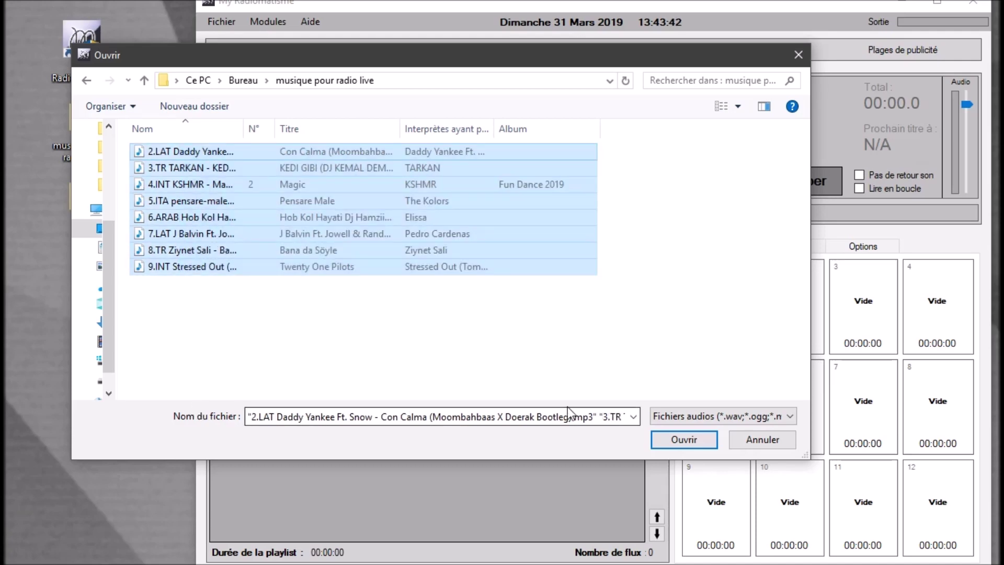
pyautogui.click(660, 440)
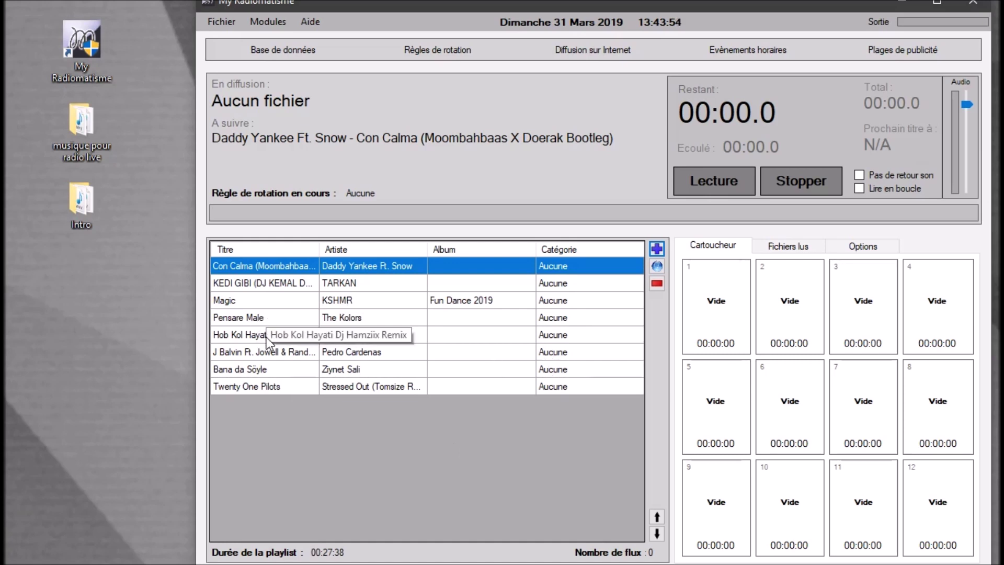
# - Remove the "Twenty One Pilots" track from the playlist and select the first track, "Con Calma"
pyautogui.click(265, 352)
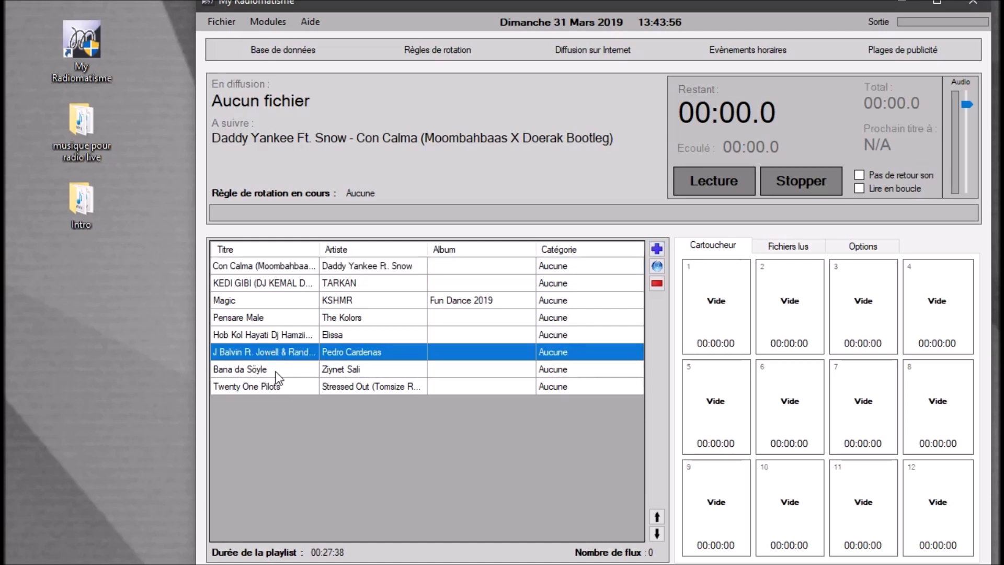
pyautogui.click(306, 372)
pyautogui.click(330, 388)
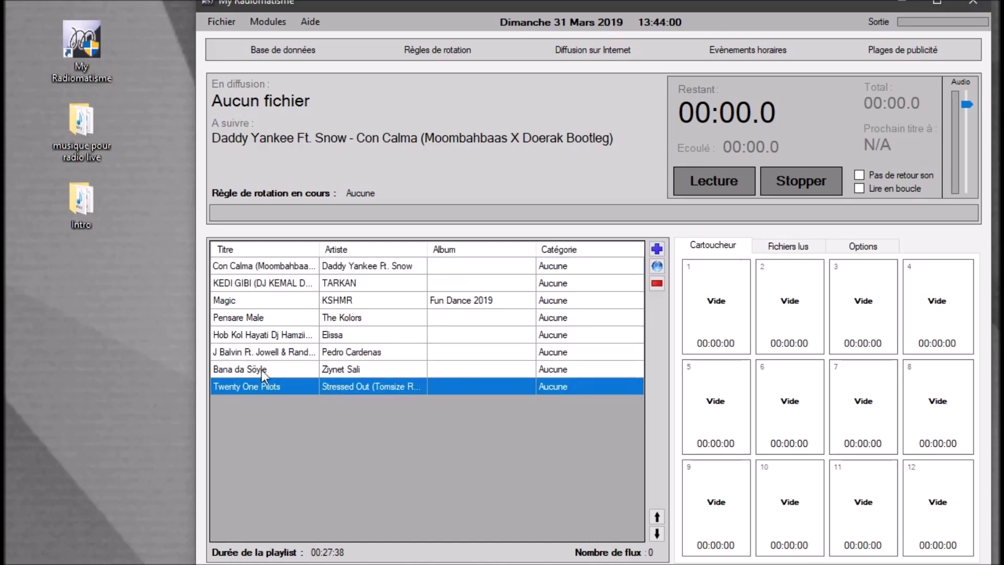
pyautogui.click(657, 283)
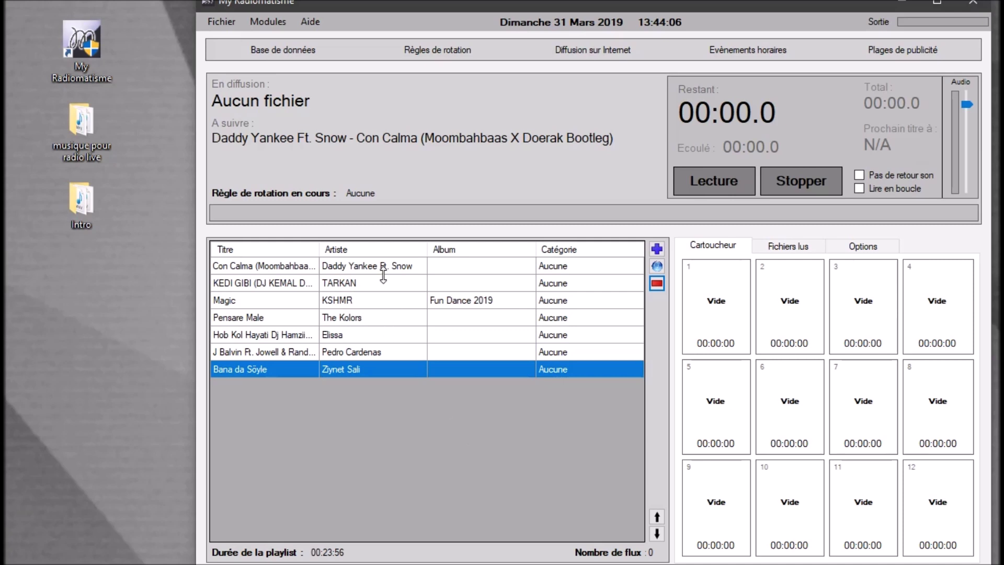
pyautogui.click(410, 267)
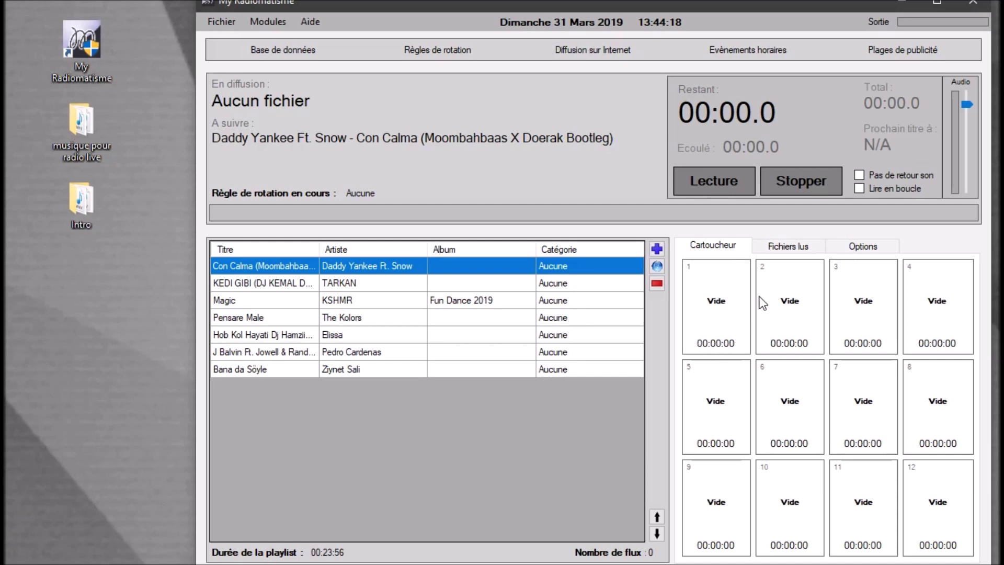
# - Load INTRO.wav from the Intro folder into cartridge 1
pyautogui.click(80, 218)
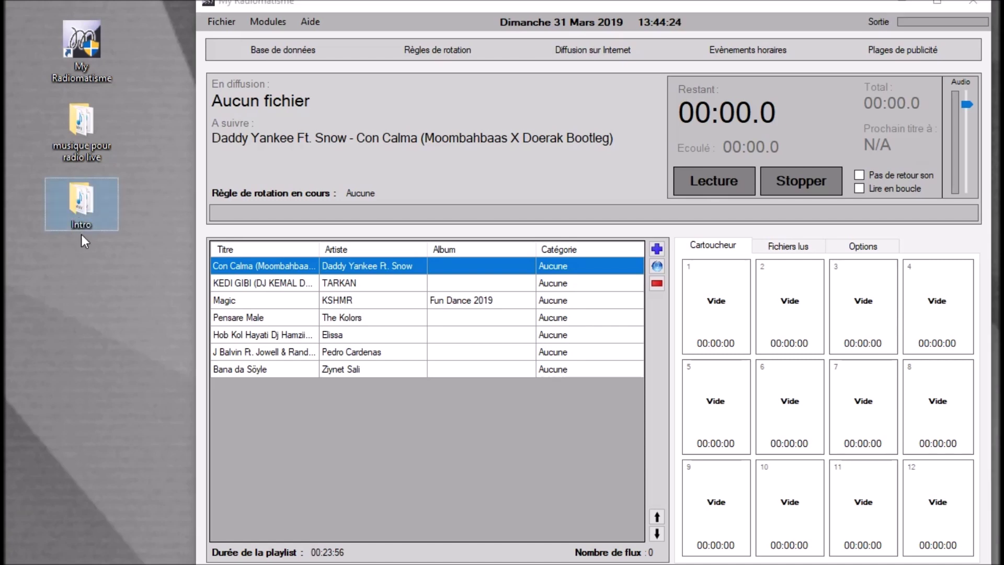
pyautogui.click(723, 299)
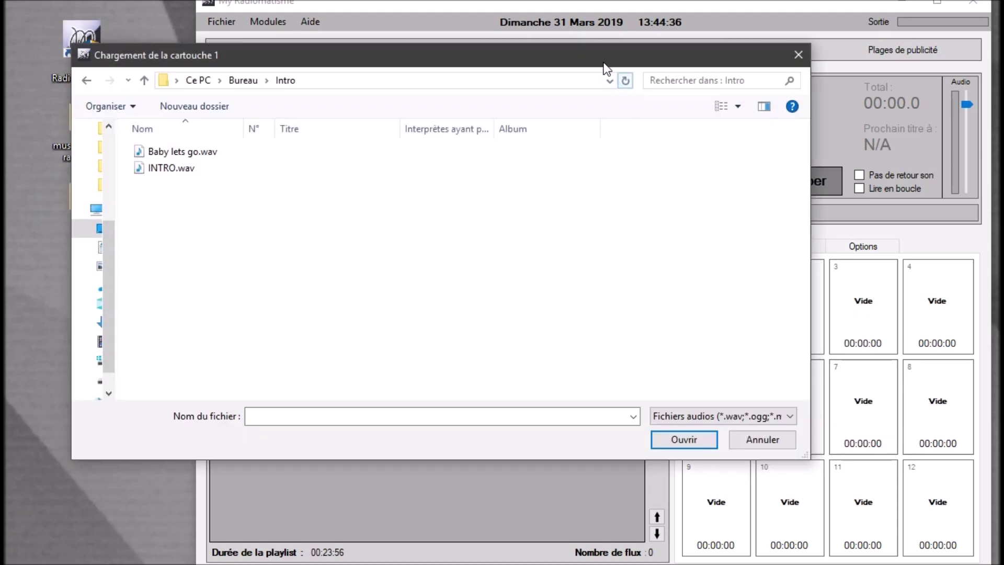
pyautogui.moveTo(604, 64); pyautogui.dragTo(555, 73)
pyautogui.click(128, 181)
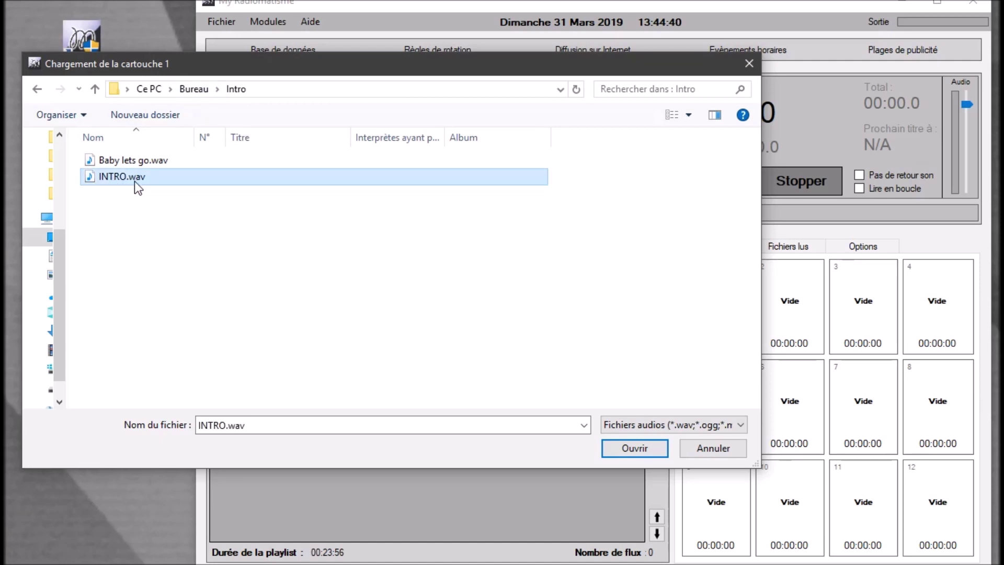
pyautogui.click(643, 454)
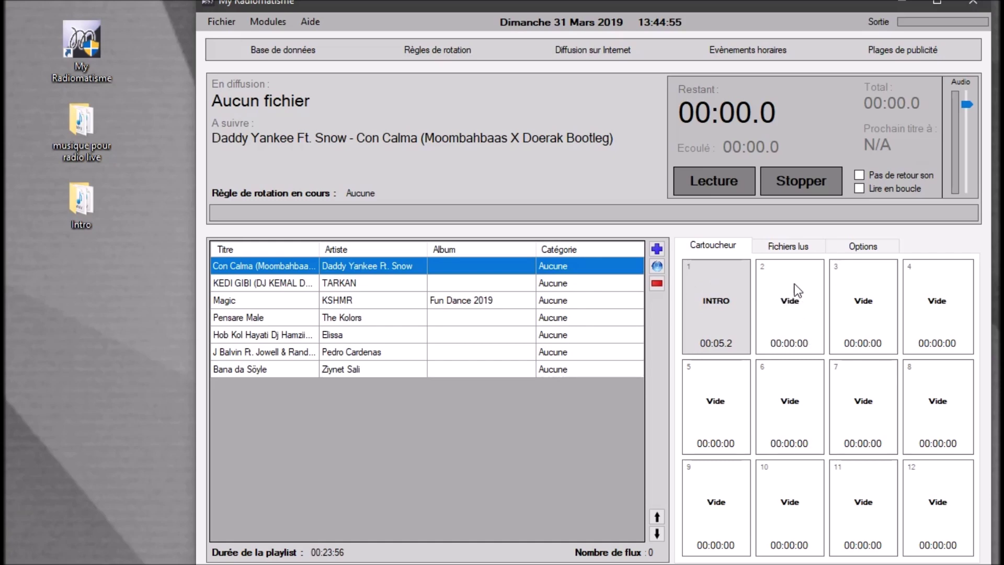
# - Load "Baby lets go.wav" from the Intro folder into cartridge 2
pyautogui.click(779, 286)
pyautogui.click(172, 182)
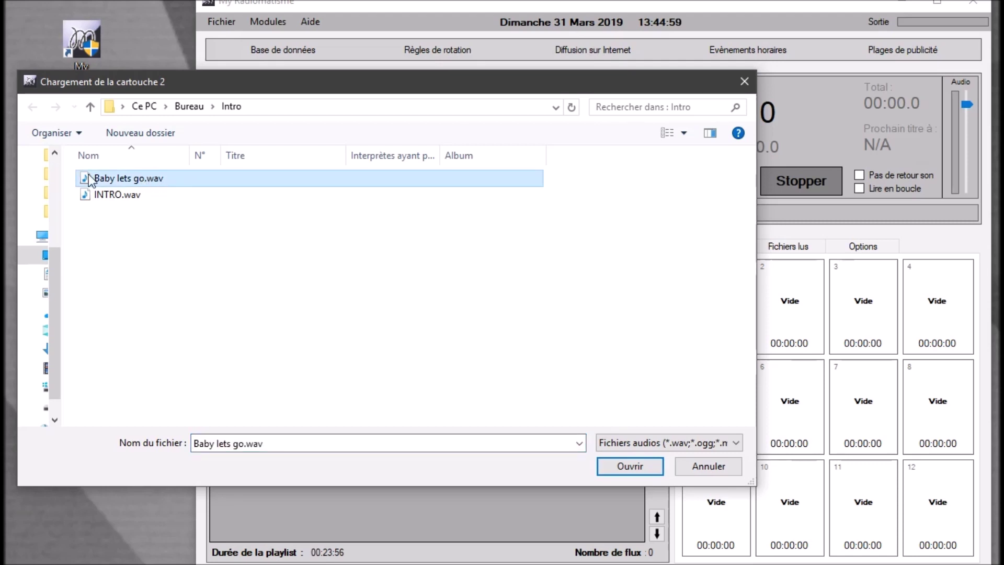
pyautogui.click(648, 462)
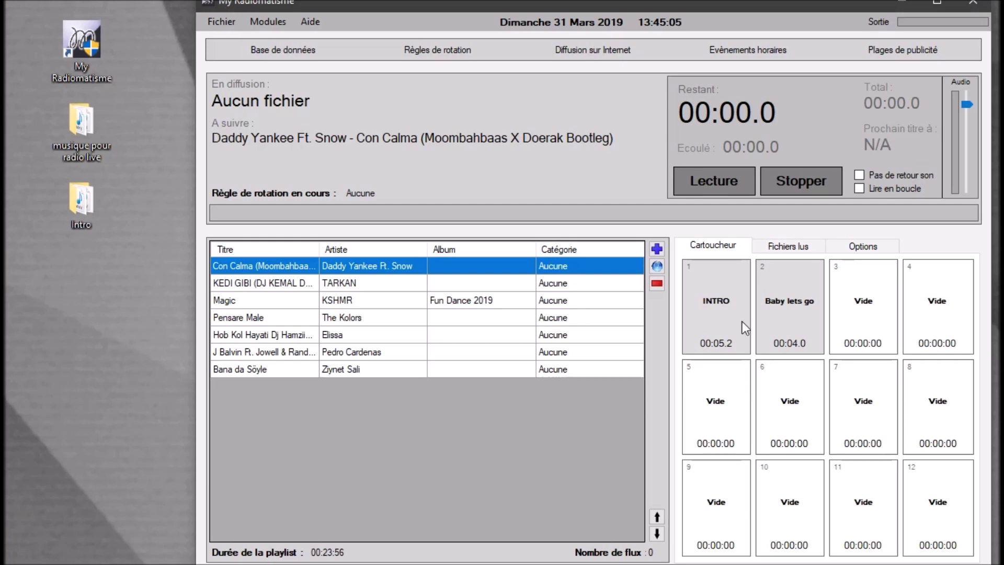
# - Play the INTRO and "Baby lets go" jingles from cartridges 1 and 2
pyautogui.click(704, 306)
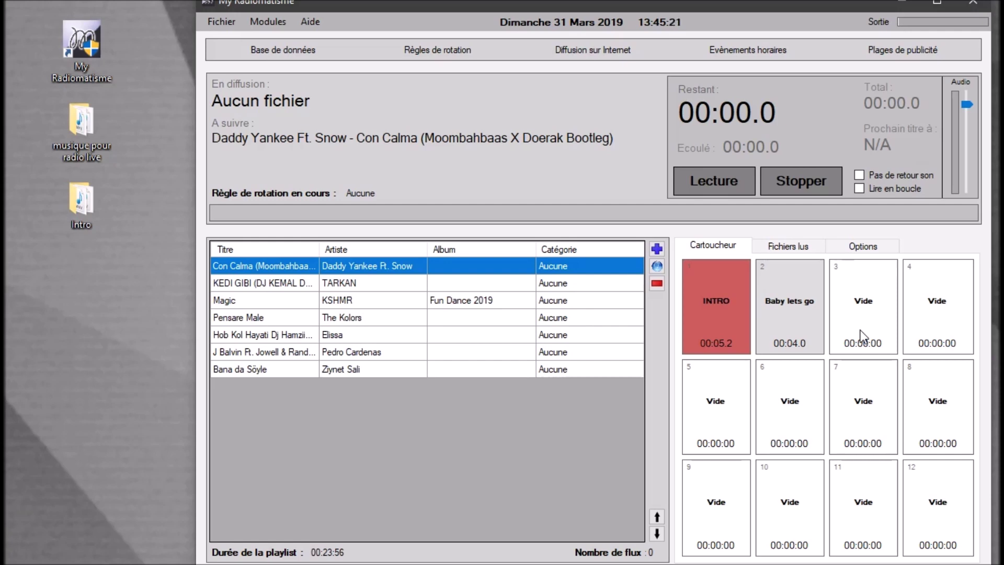
pyautogui.click(787, 301)
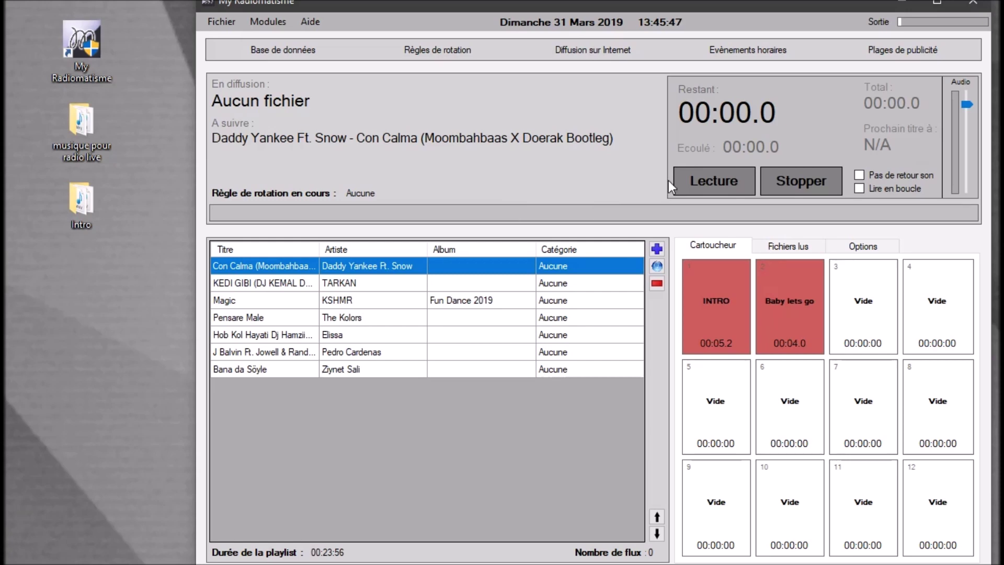
# - Start the playlist, skip near the end of "Con Calma" to test the transition to "KEDI GIBI", and stop playback
pyautogui.click(687, 179)
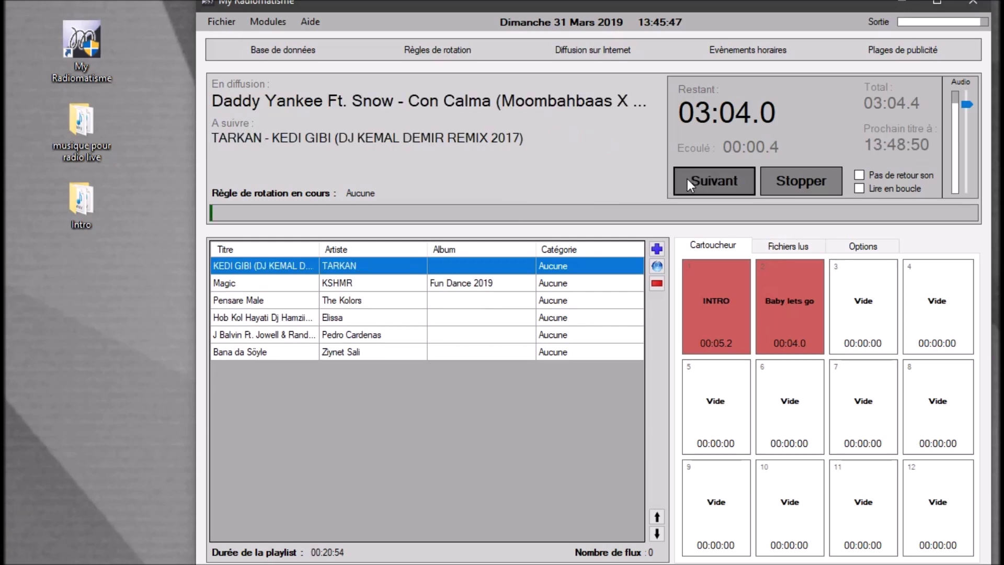
pyautogui.click(852, 213)
pyautogui.click(897, 212)
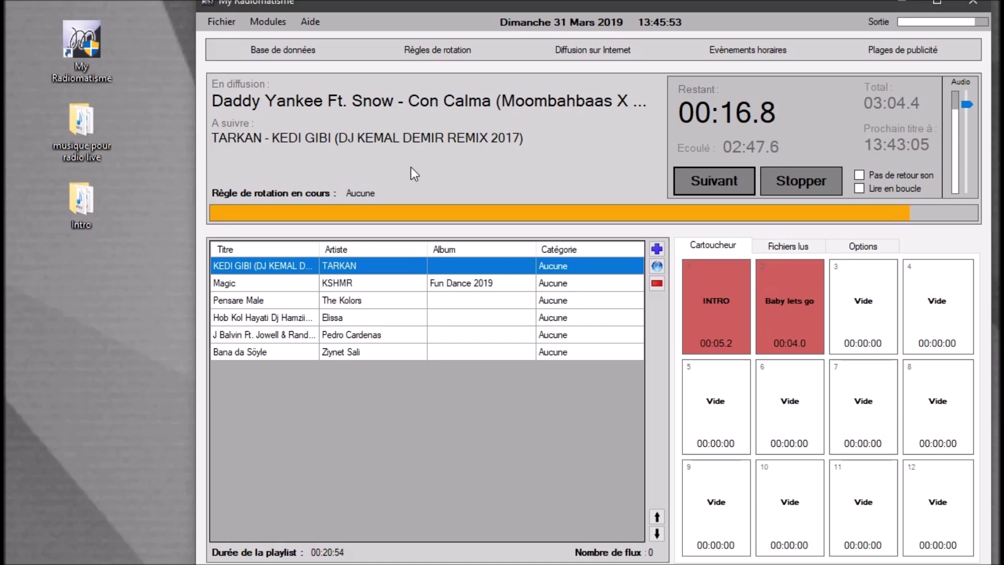
pyautogui.click(942, 214)
pyautogui.click(943, 214)
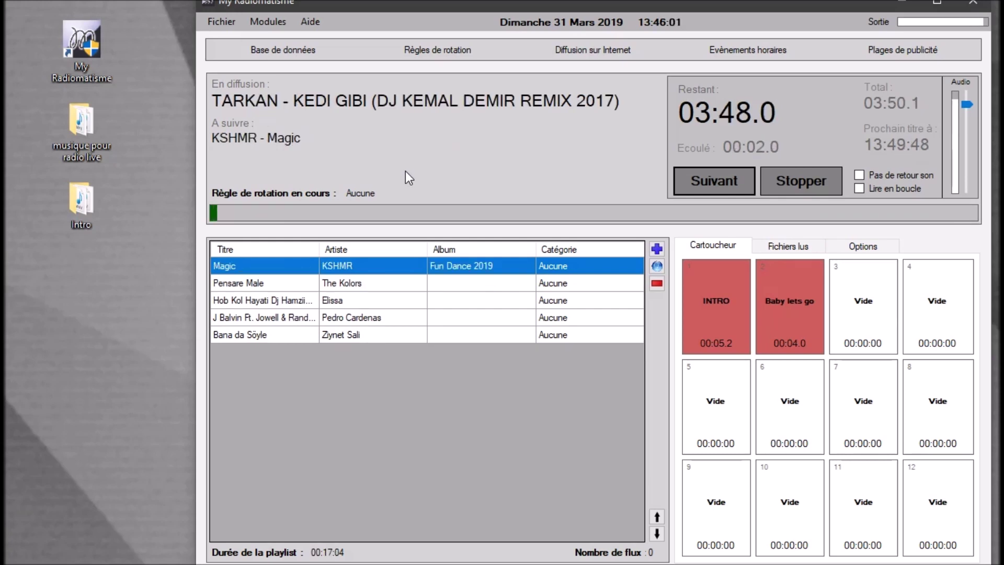
pyautogui.click(786, 184)
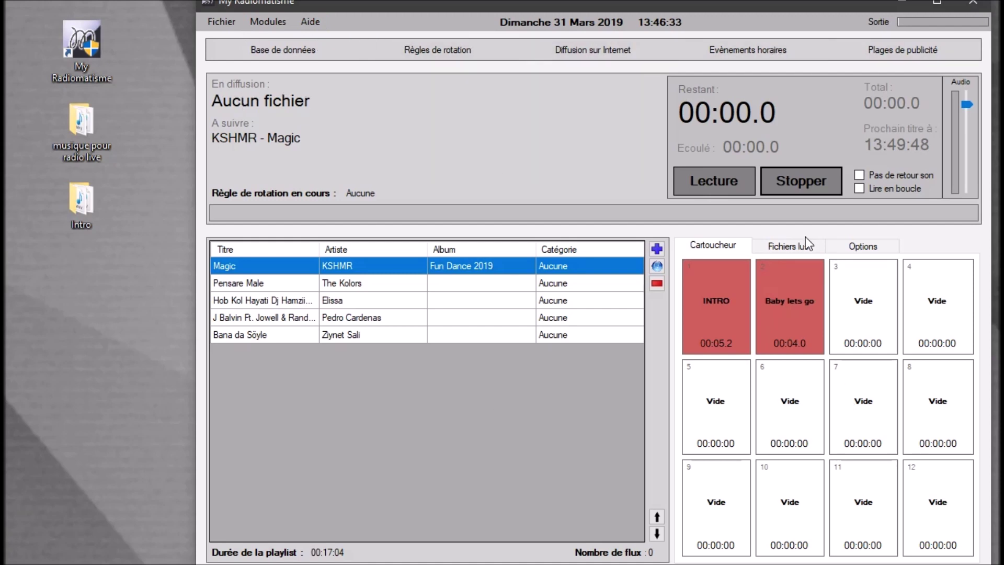
# - Review the sound card and transition options, checking the routing in the Voicemeeter mixer
pyautogui.click(861, 246)
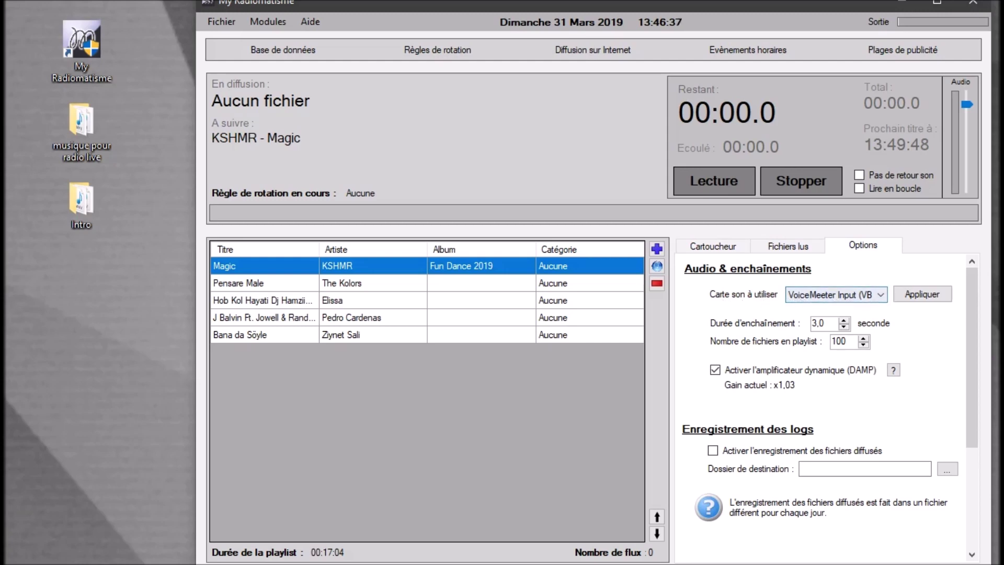
pyautogui.hotkey('alt', 'Tab')
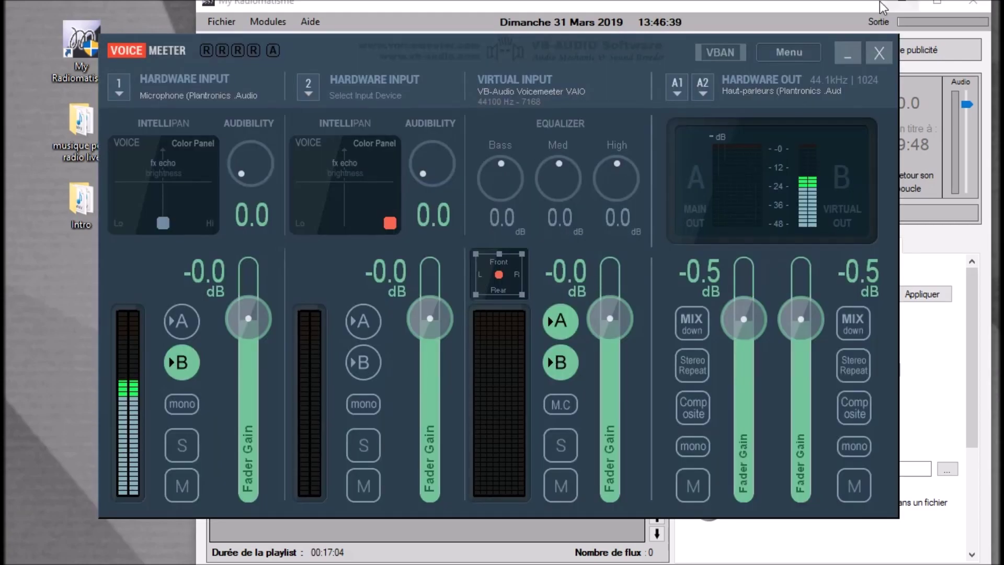
pyautogui.click(848, 56)
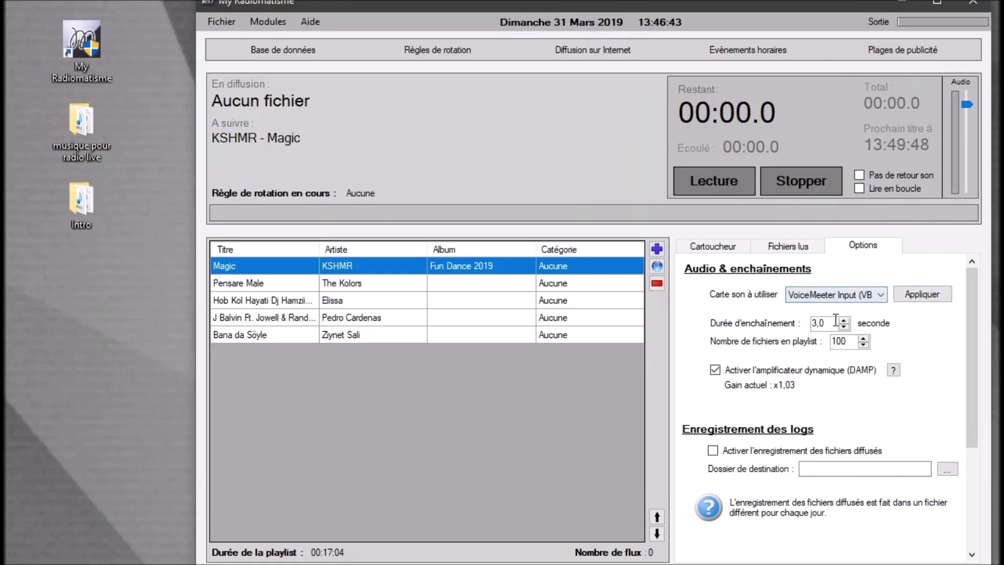
pyautogui.moveTo(973, 347); pyautogui.dragTo(979, 320)
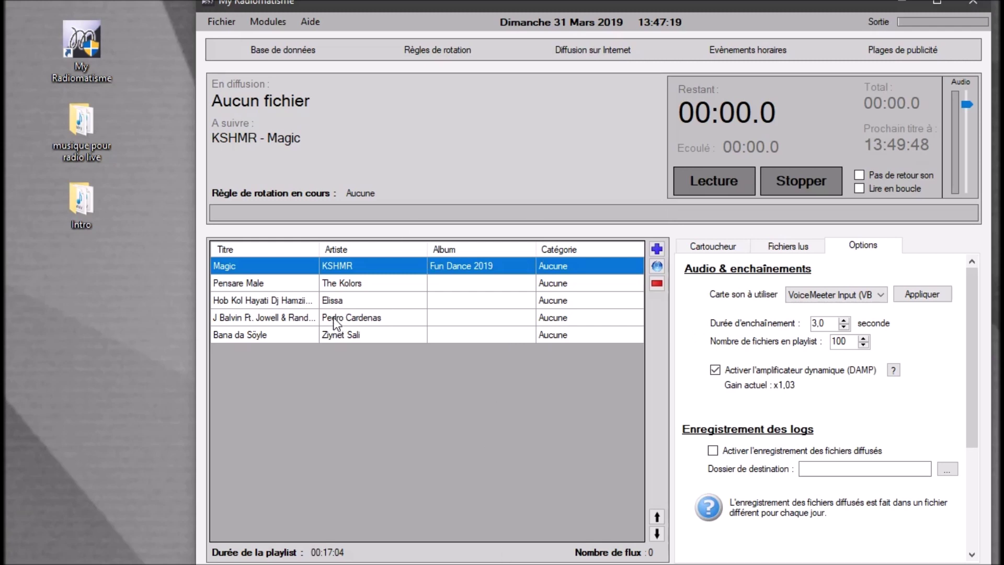
# - Remove the "J Balvin Ft. Jowell & Rand..." track from the playlist
pyautogui.click(376, 318)
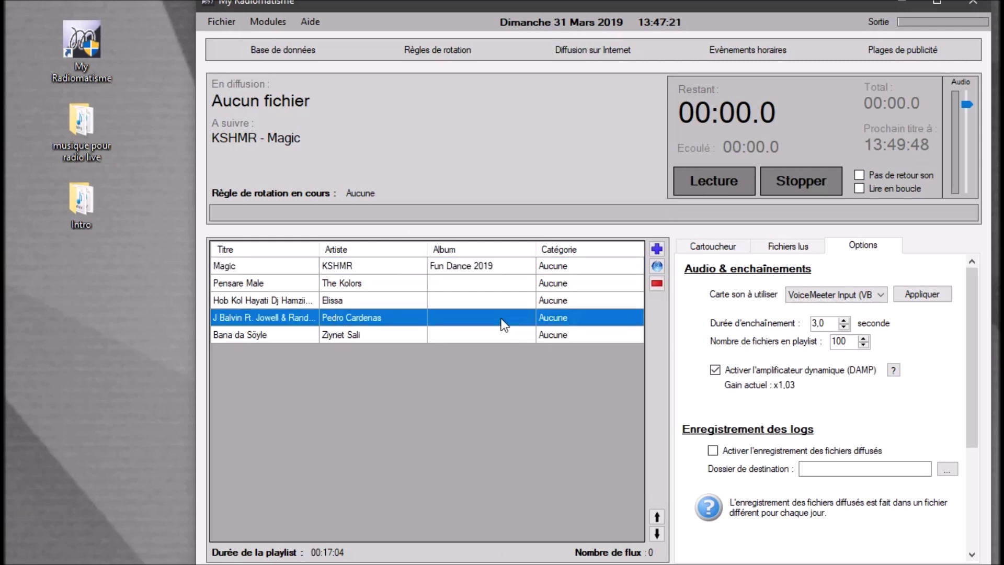
pyautogui.click(656, 283)
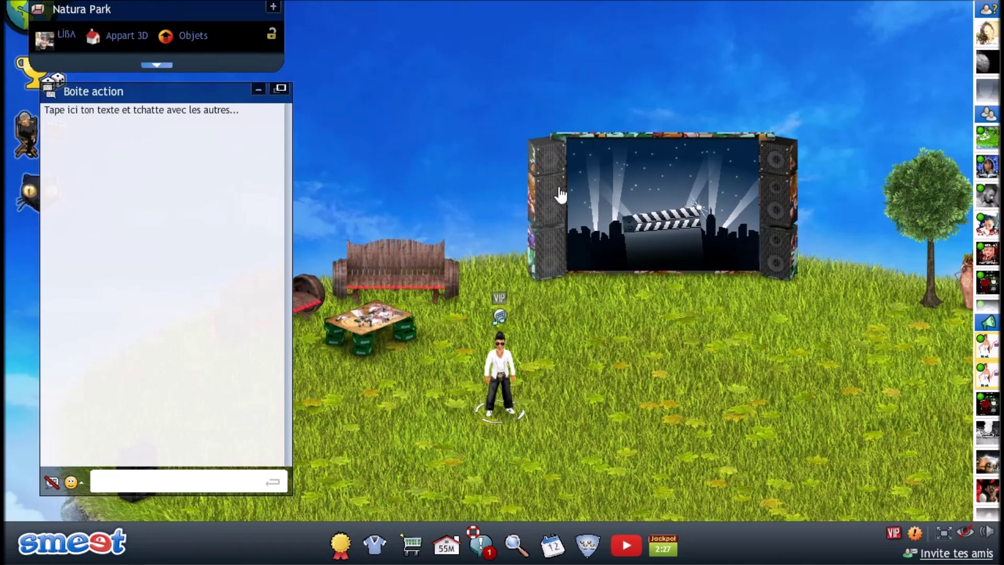
# - Set the Flash Player rendering quality to Supérieure in the Smeet room
pyautogui.rightClick(427, 101)
pyautogui.moveTo(455, 108)
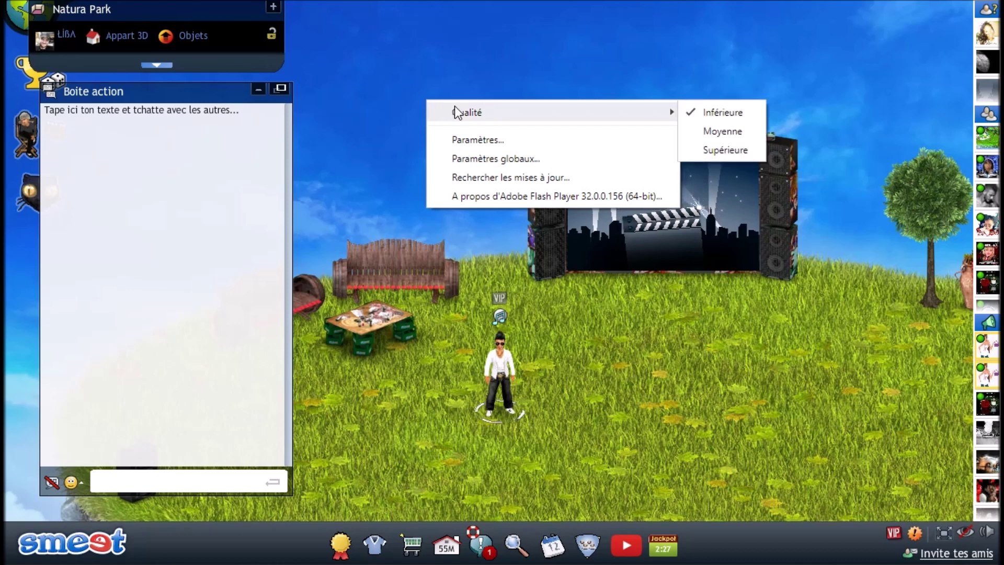
pyautogui.click(740, 149)
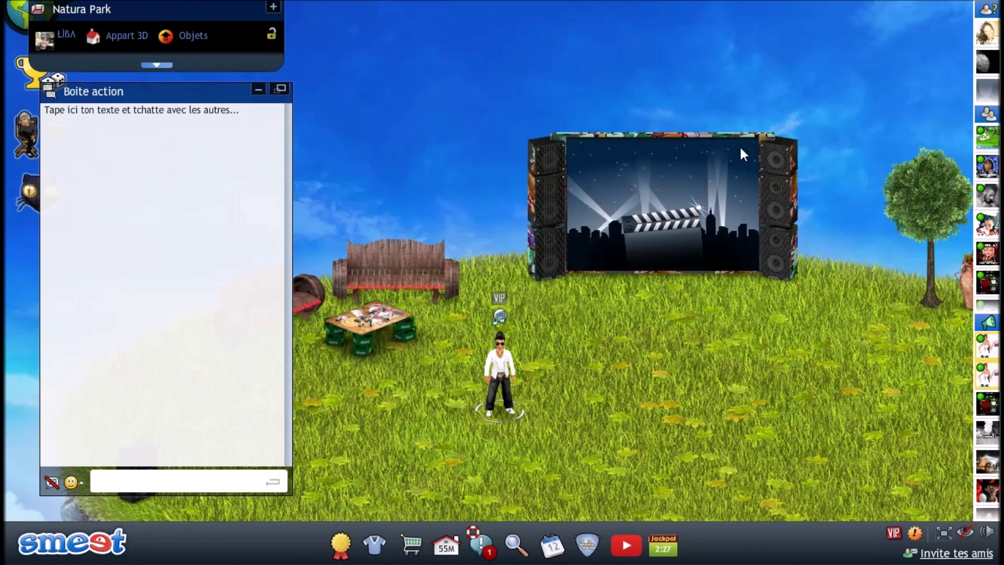
# - Open the Flash Player camera settings for the Smeet room
pyautogui.rightClick(441, 120)
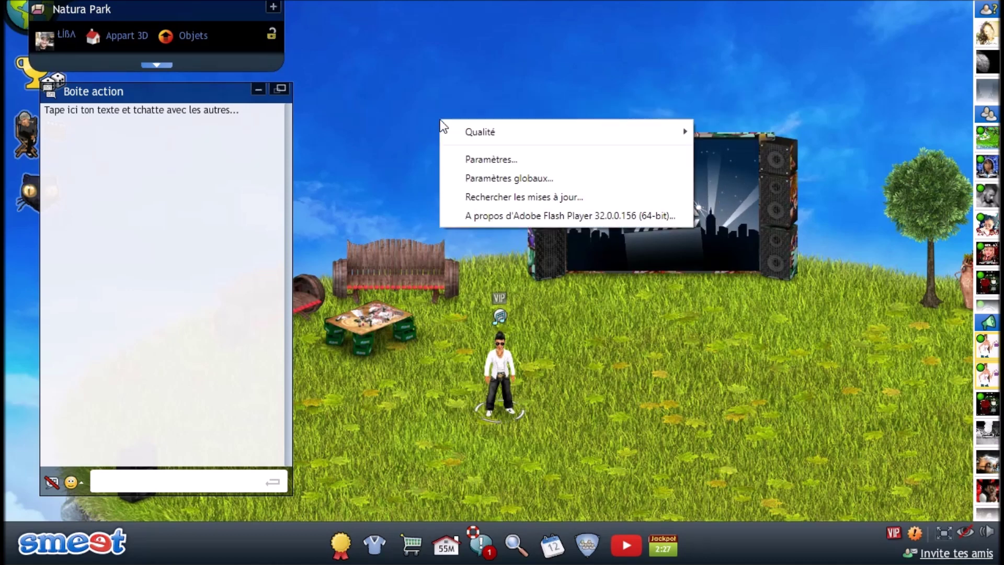
pyautogui.click(481, 161)
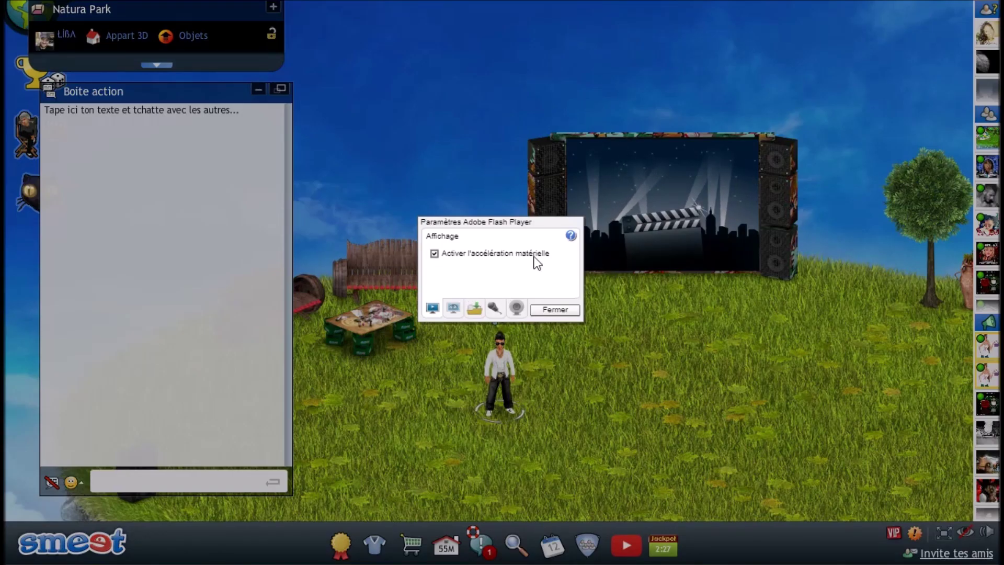
pyautogui.click(517, 308)
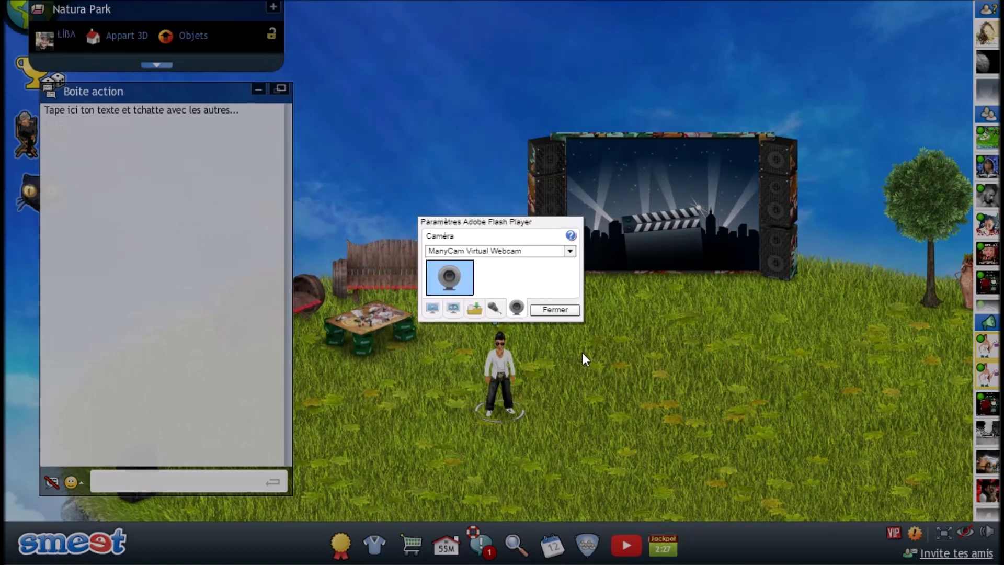
# - Preview the ManyCam Virtual Webcam in the camera settings and compare it with the 4in1.png image in ManyCam
pyautogui.hotkey('alt', 'Tab')
pyautogui.moveTo(516, 107); pyautogui.dragTo(687, 33)
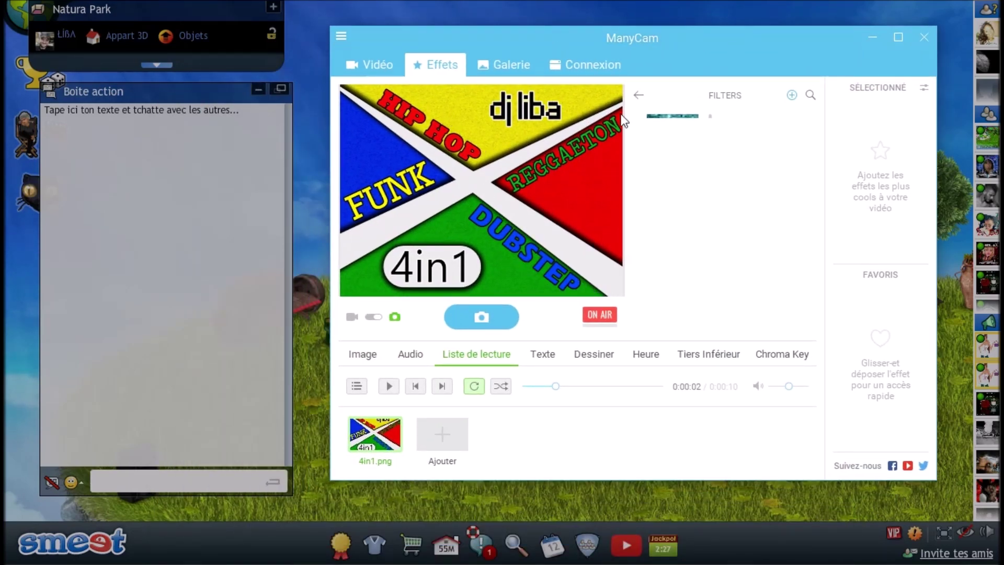
pyautogui.click(871, 38)
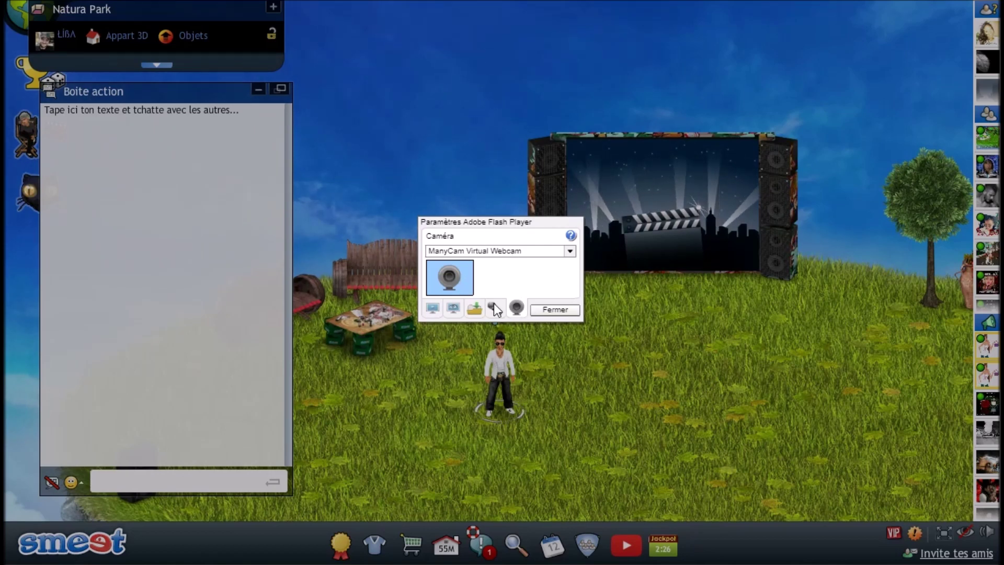
pyautogui.click(459, 277)
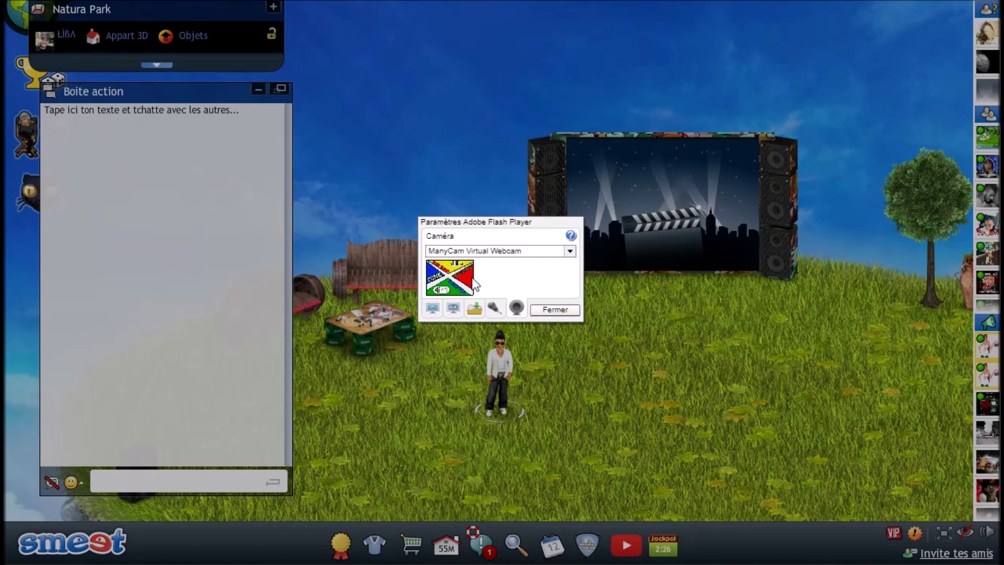
pyautogui.click(418, 564)
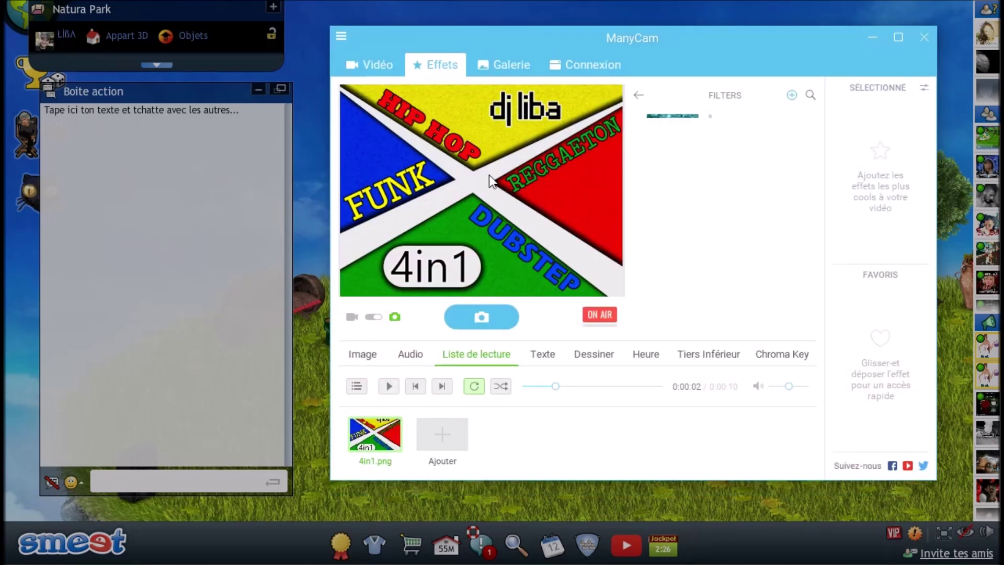
pyautogui.click(872, 35)
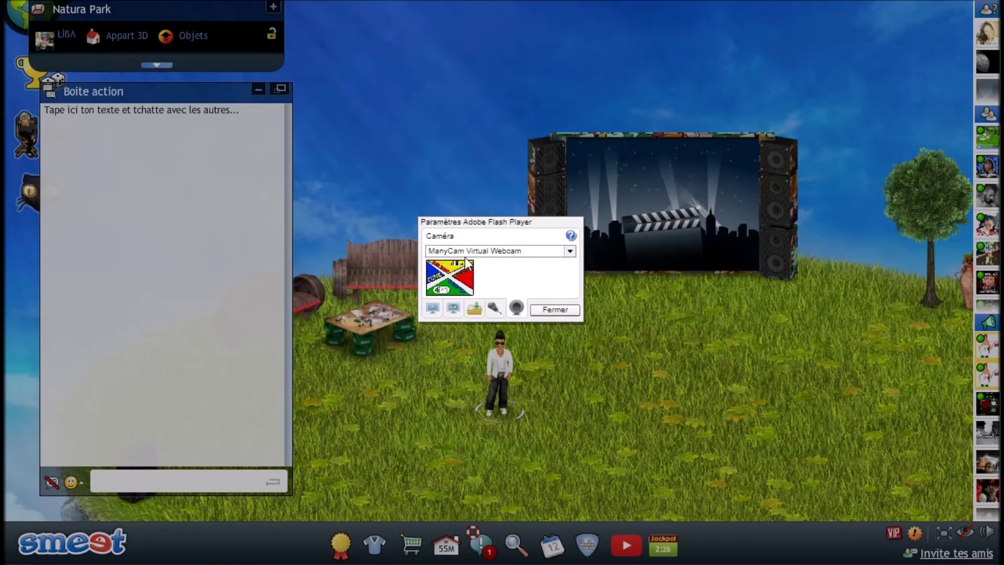
# - Set the Flash Player microphone to VoiceMeeter Output (VB-Audio VoiceMeeter)
pyautogui.click(494, 309)
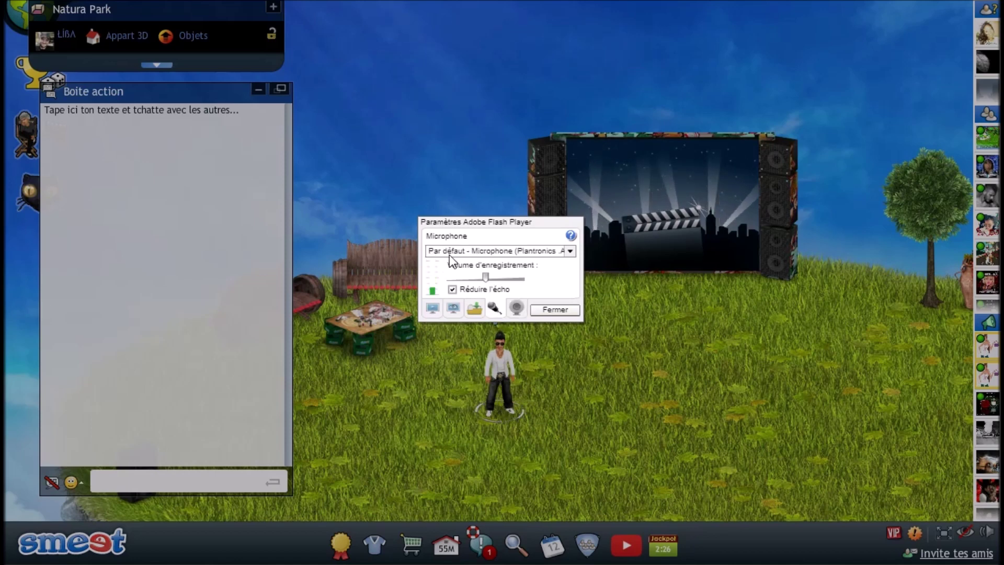
pyautogui.click(551, 253)
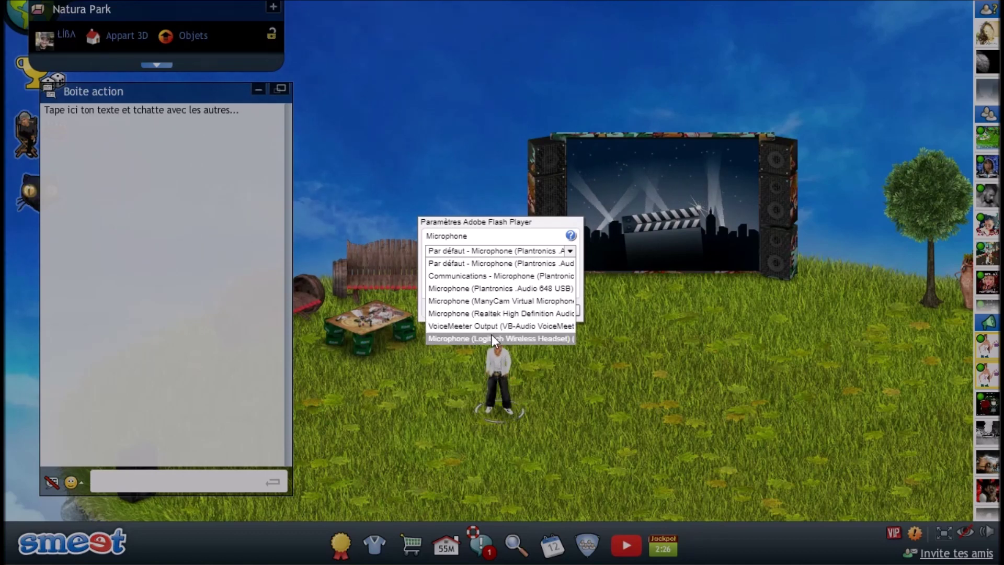
pyautogui.click(514, 327)
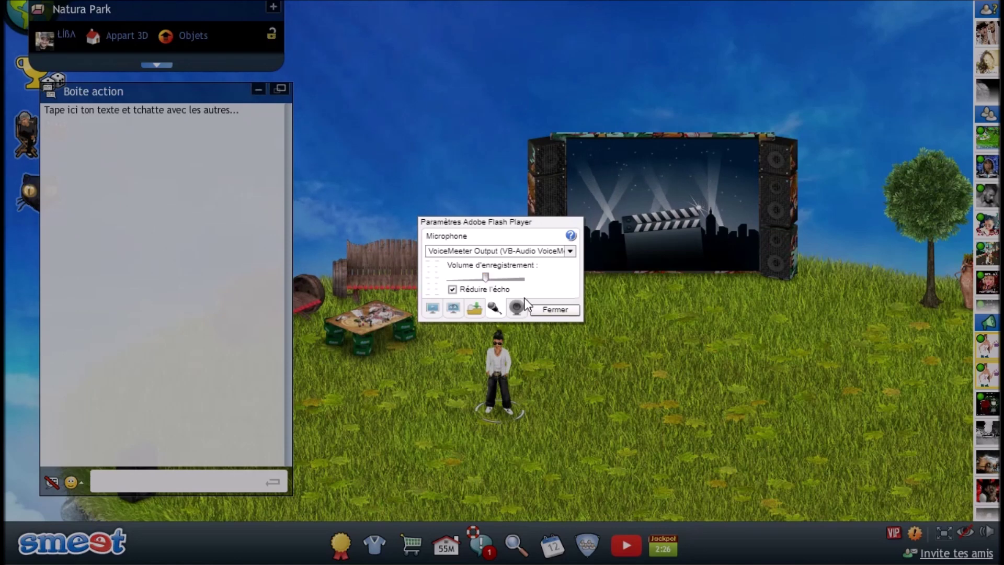
# - Review the Flash Player local storage, privacy, display, camera and microphone settings, and close the dialog
pyautogui.click(469, 309)
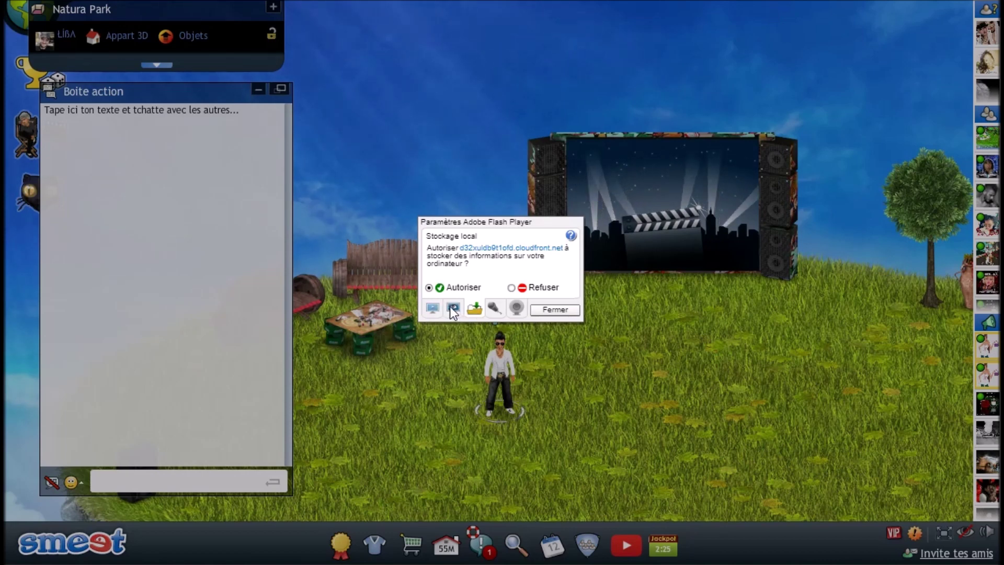
pyautogui.click(450, 307)
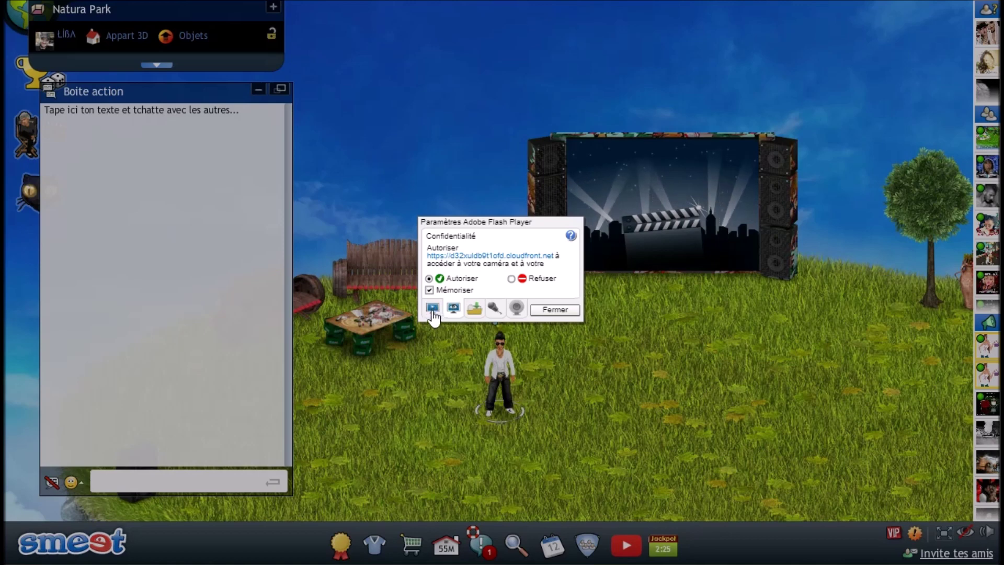
pyautogui.click(433, 309)
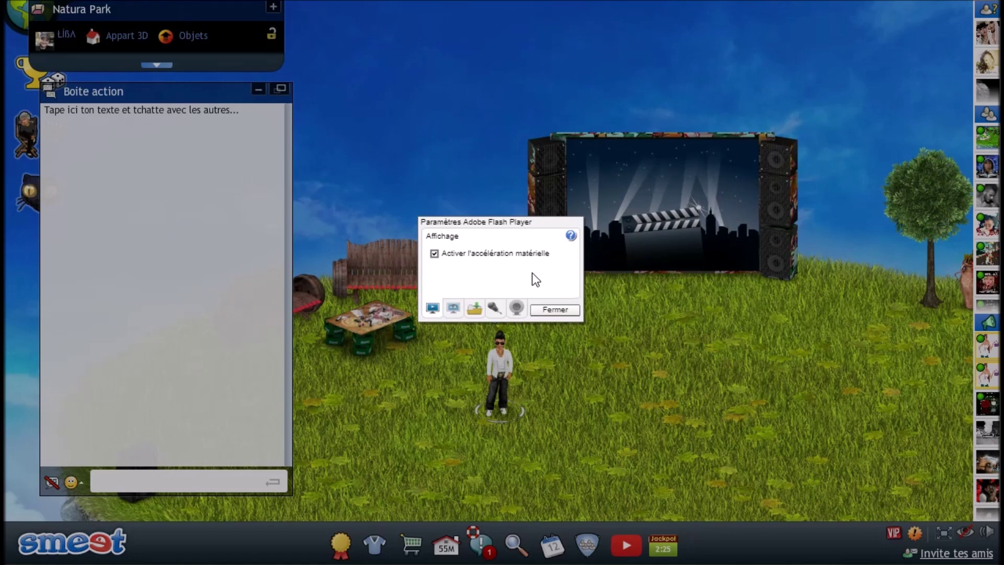
pyautogui.click(516, 308)
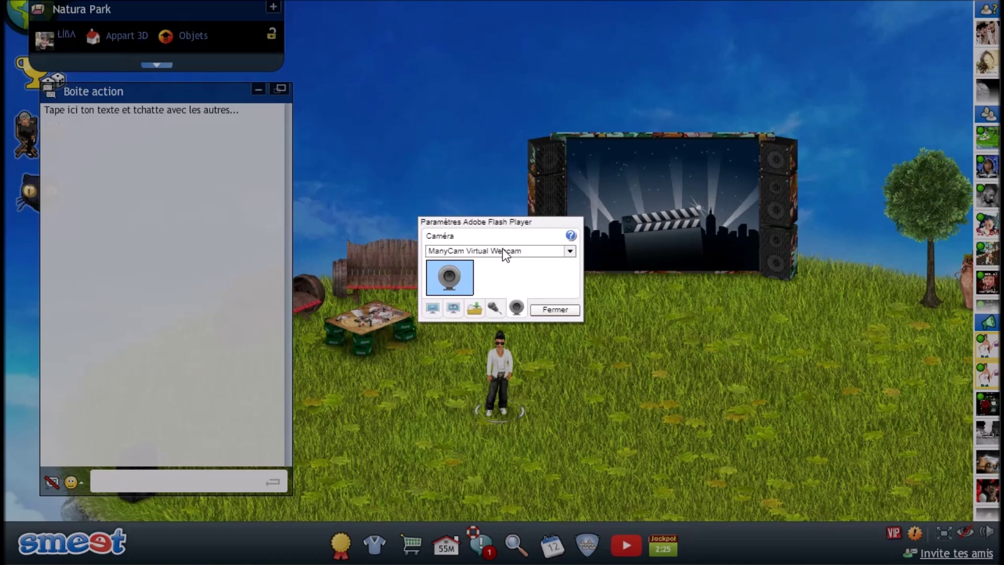
pyautogui.click(495, 308)
pyautogui.click(515, 307)
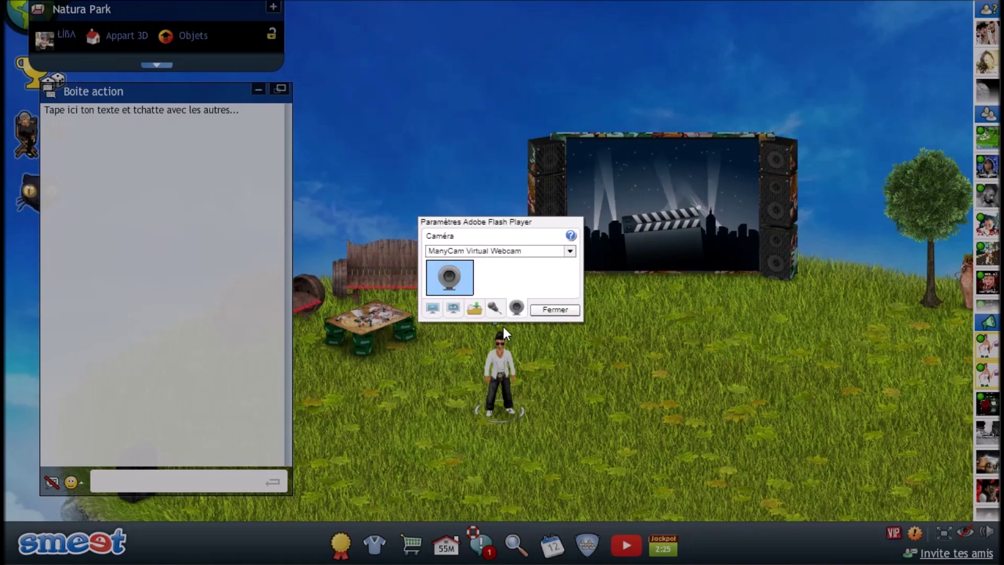
pyautogui.click(494, 310)
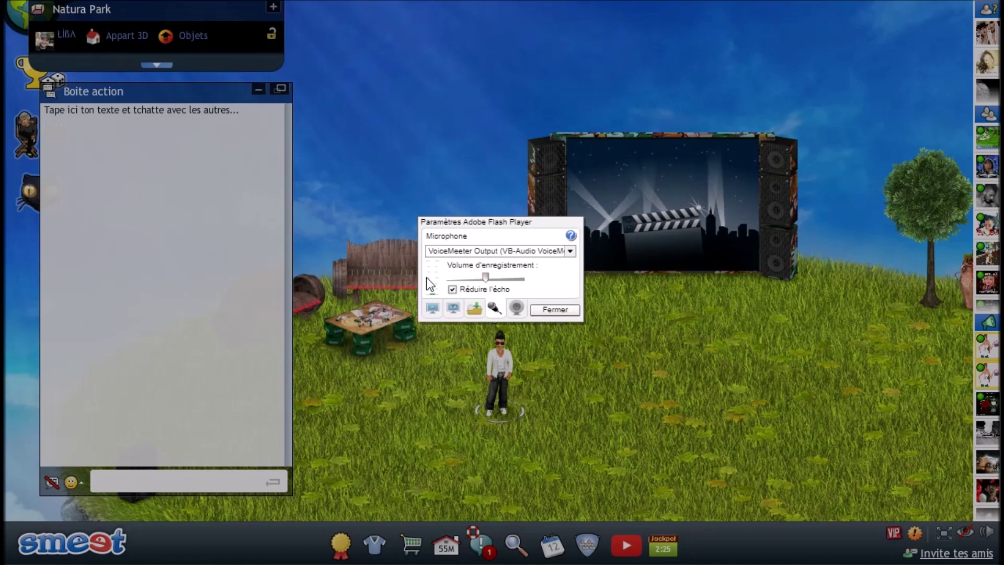
pyautogui.click(477, 306)
pyautogui.click(431, 308)
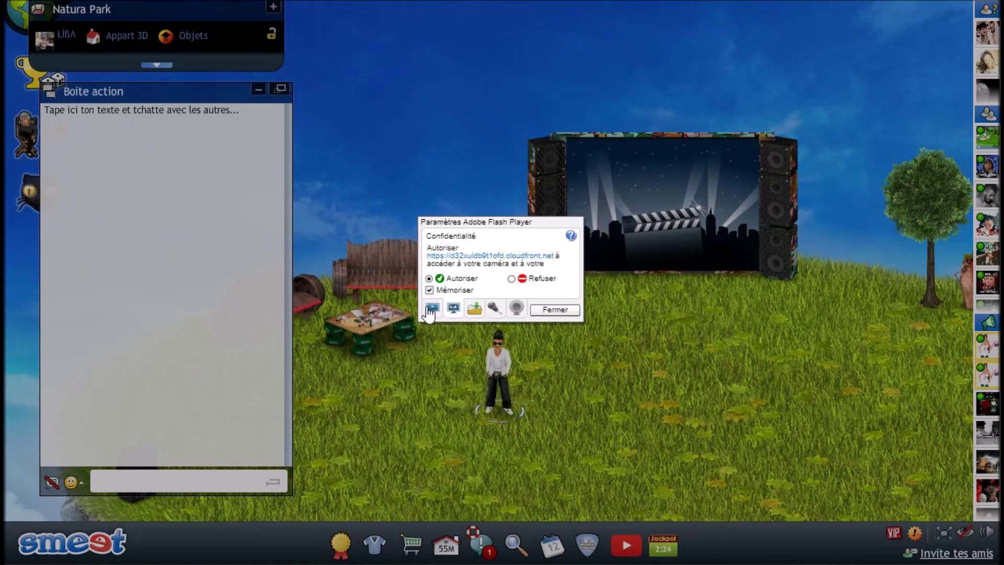
pyautogui.click(431, 308)
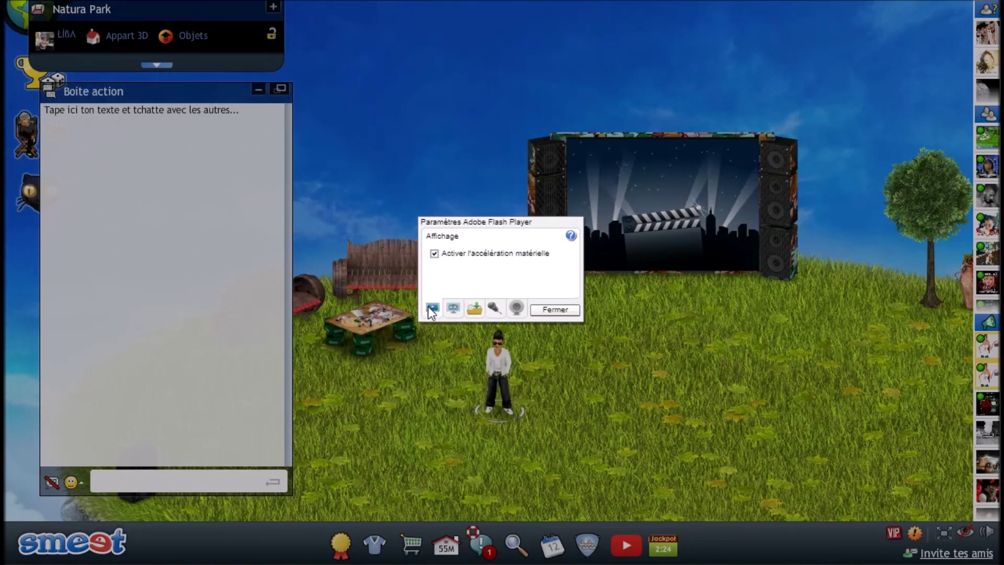
pyautogui.click(551, 310)
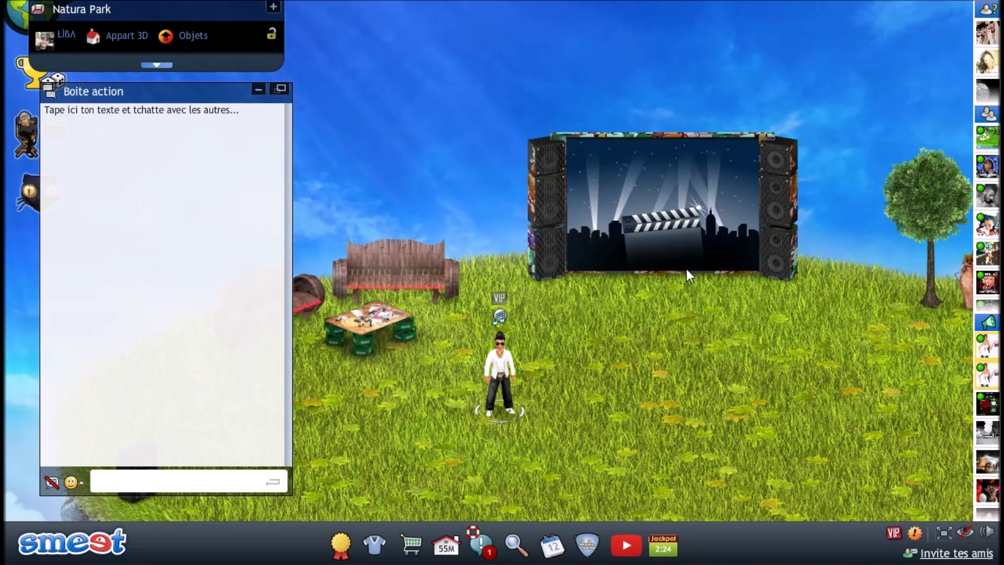
# - Take control of the room's video screen and open its webcam broadcast settings
pyautogui.click(624, 193)
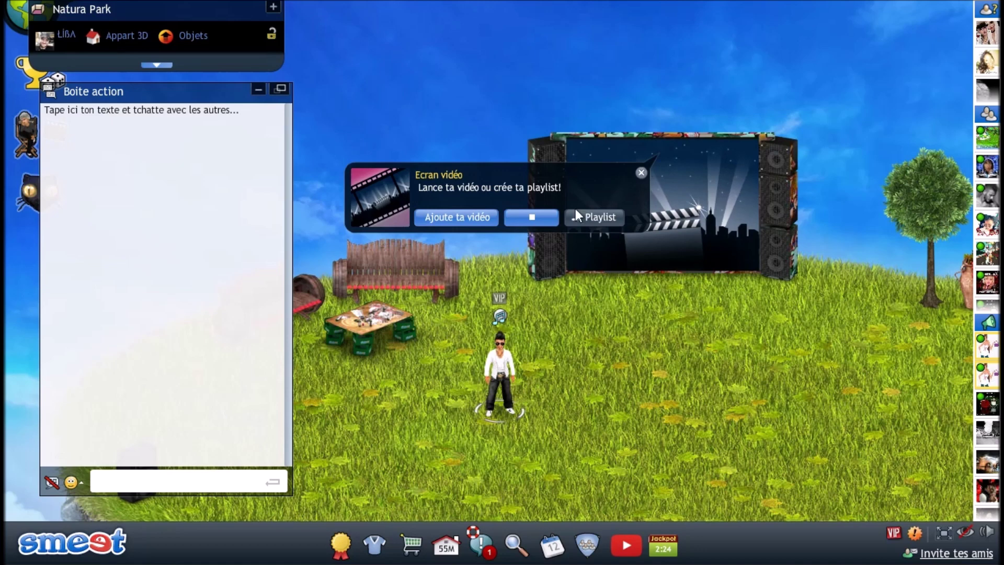
pyautogui.click(457, 218)
pyautogui.click(408, 245)
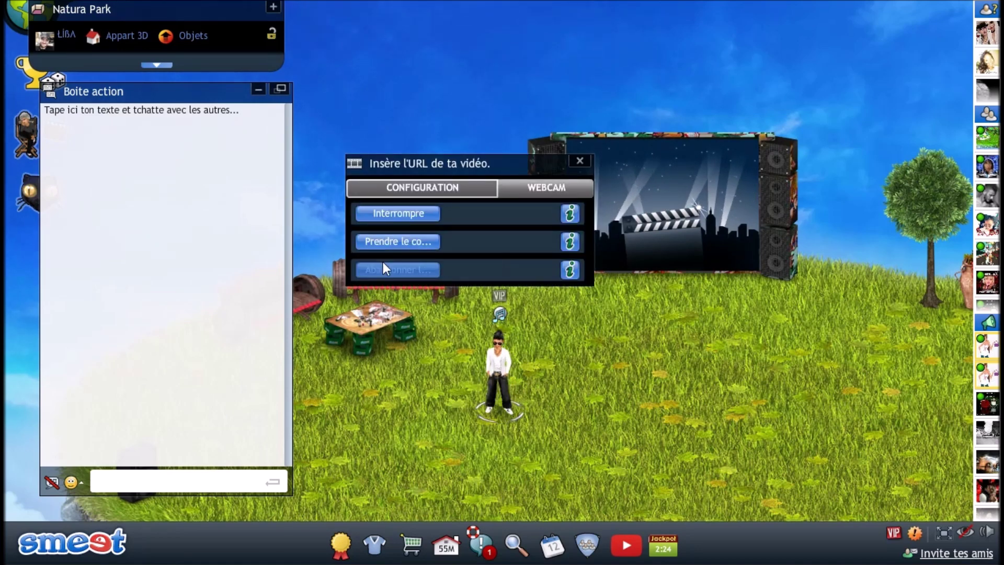
pyautogui.click(556, 192)
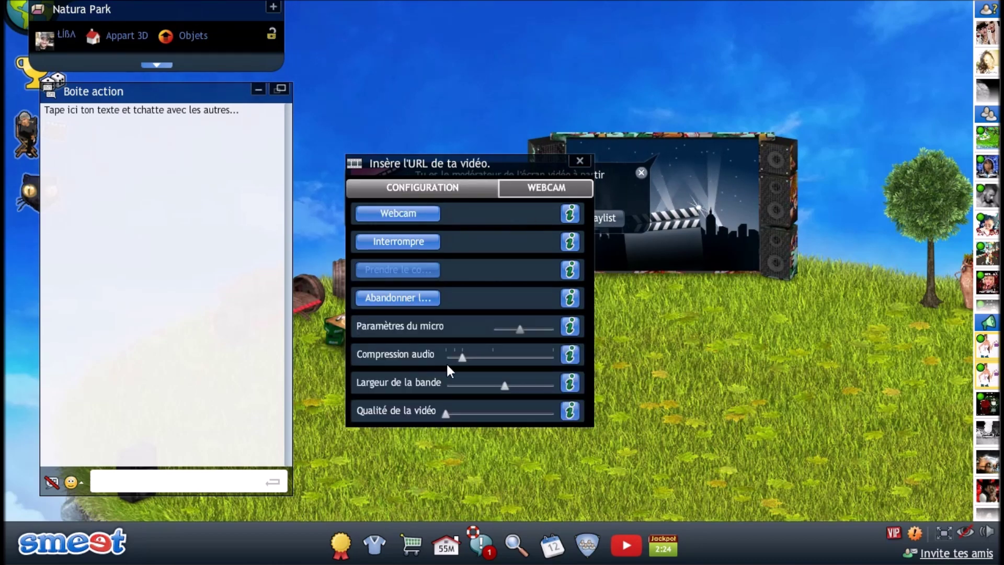
# - Set the audio compression and bandwidth to maximum and the video quality to minimum for the webcam broadcast
pyautogui.moveTo(469, 358)
pyautogui.moveTo(463, 358); pyautogui.dragTo(576, 356)
pyautogui.moveTo(504, 385); pyautogui.dragTo(608, 391)
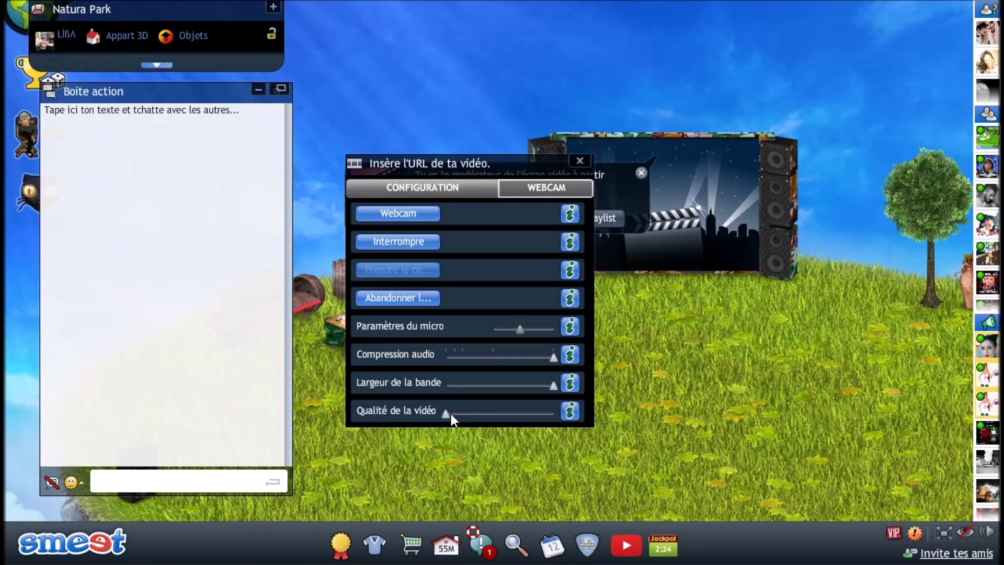
pyautogui.moveTo(447, 415); pyautogui.dragTo(564, 427)
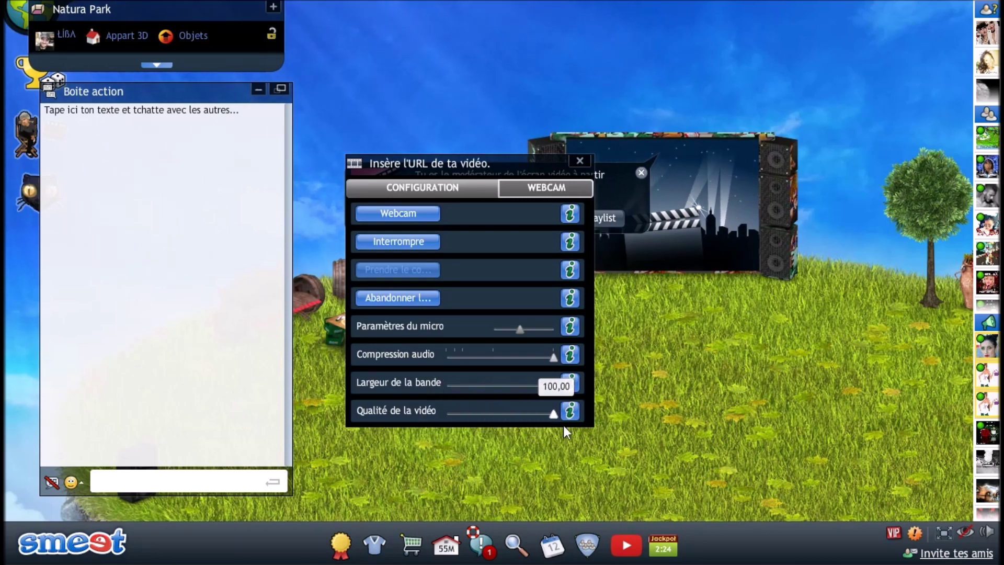
pyautogui.moveTo(581, 425); pyautogui.dragTo(441, 412)
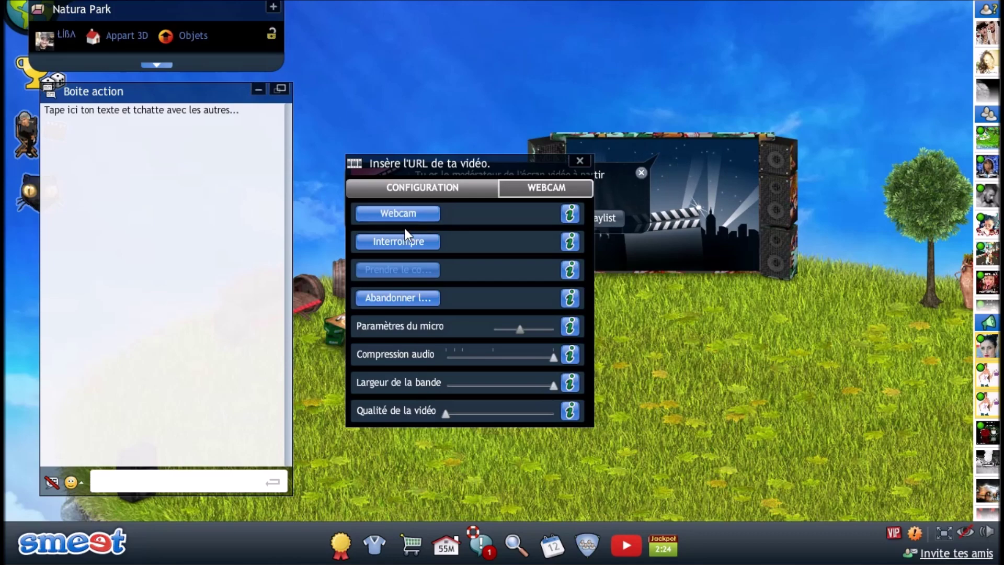
# - Start the webcam broadcast, accepting the content responsibility notice, and move the settings dialog clear of the video screen
pyautogui.click(411, 215)
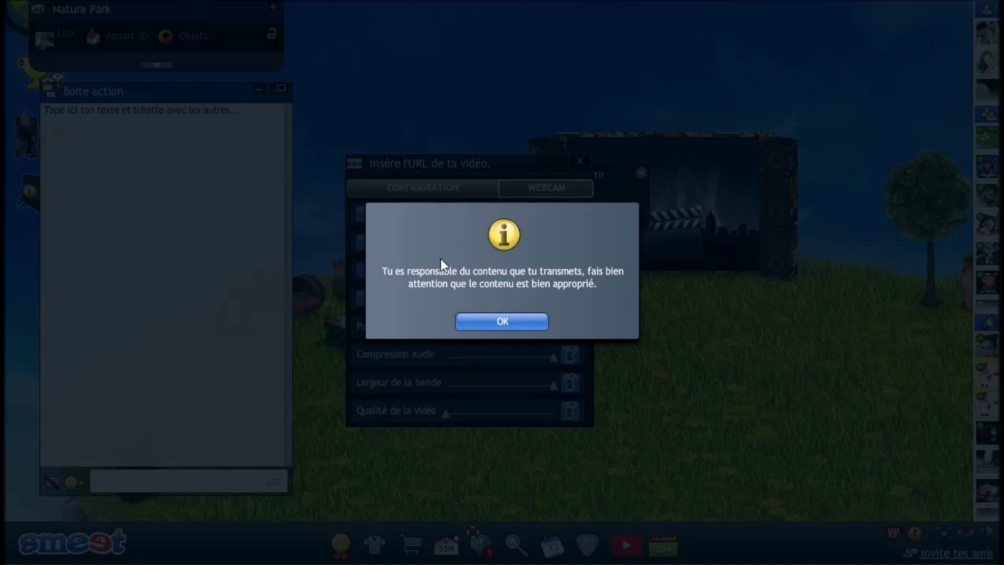
pyautogui.click(501, 324)
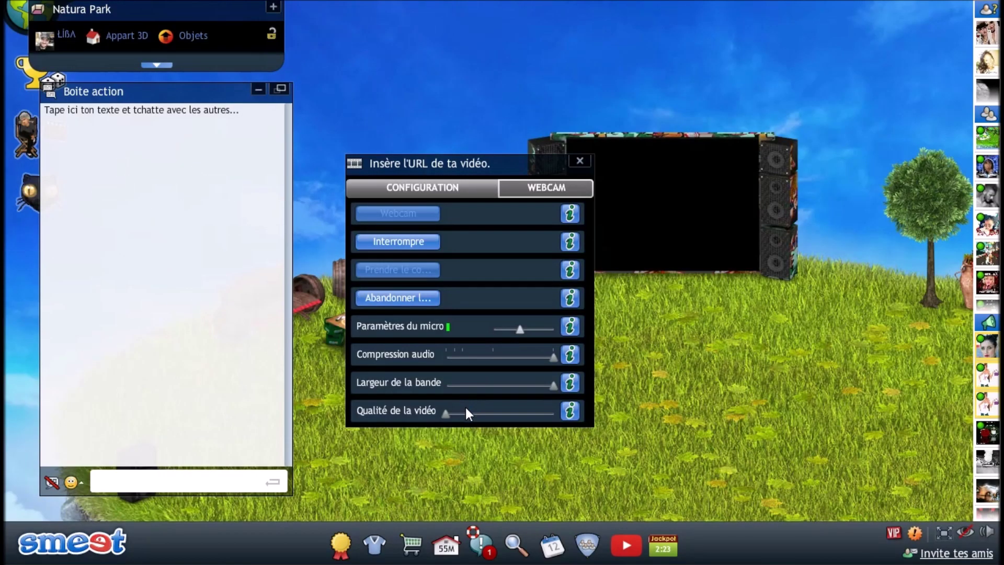
pyautogui.moveTo(494, 164); pyautogui.dragTo(413, 108)
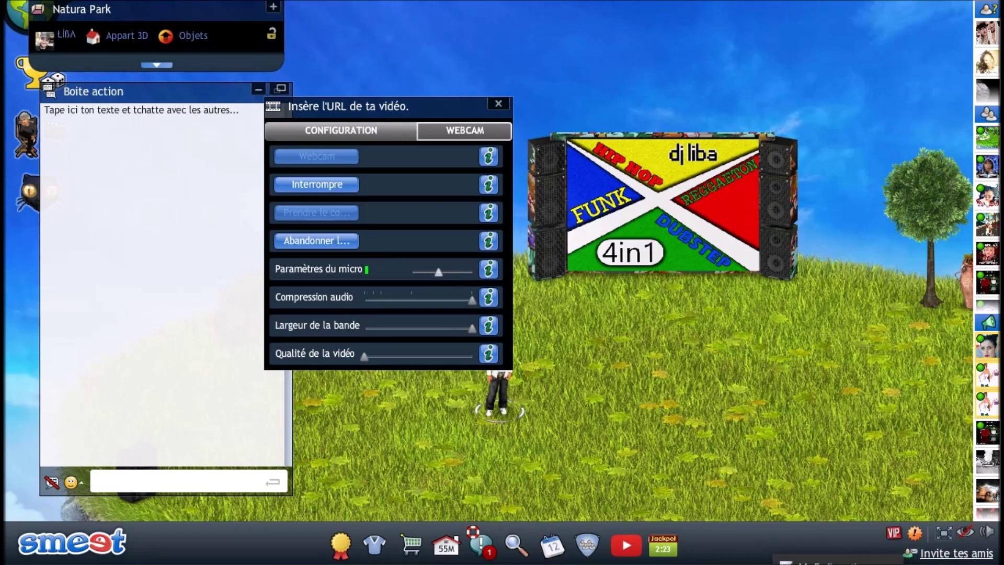
# - Start playing the playlist in My Radiomatisme and return to the Smeet room
pyautogui.hotkey('alt', 'Tab')
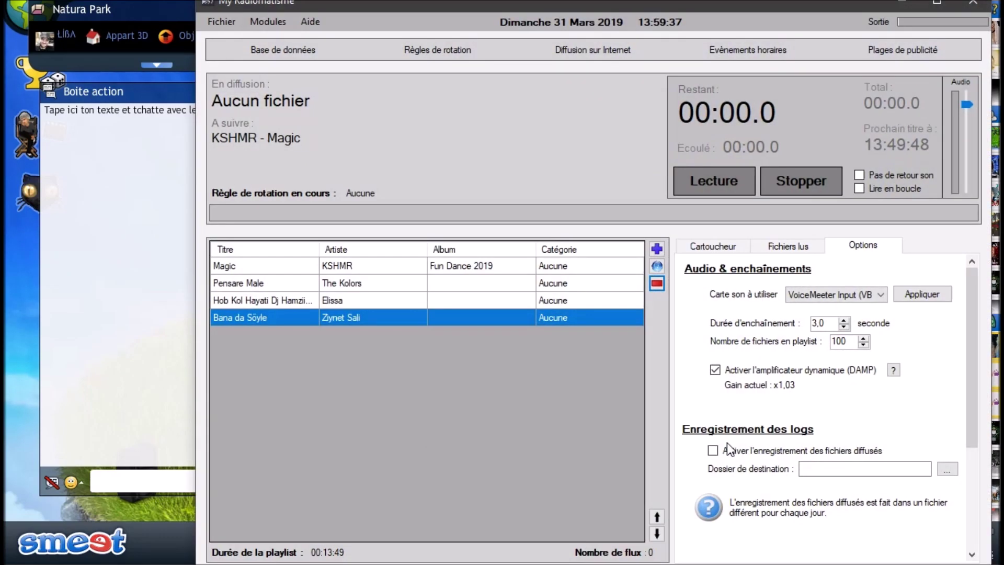
pyautogui.click(721, 181)
pyautogui.click(902, 3)
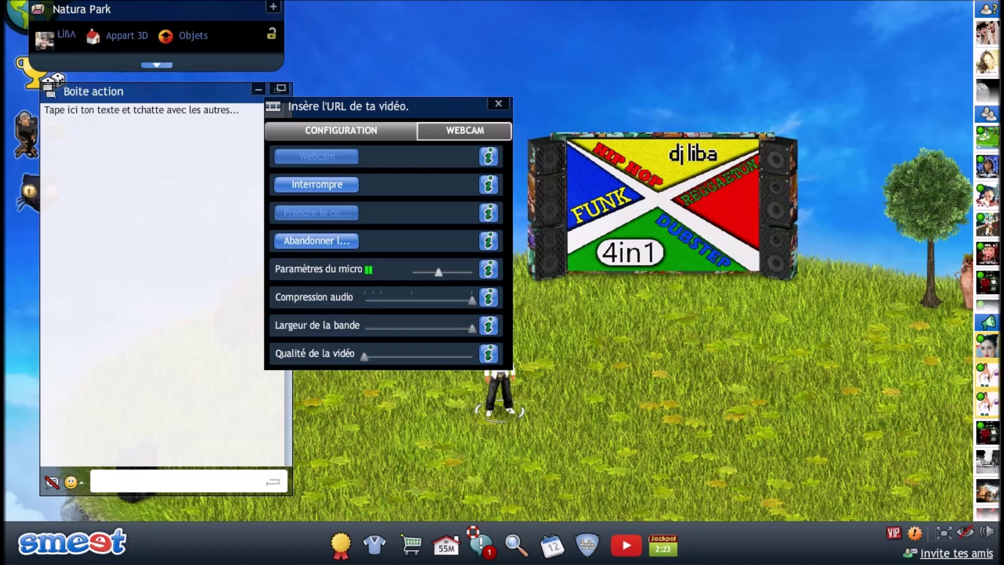
# - Lower the My Radiomatisme audio volume to near its minimum and return to the Smeet room
pyautogui.hotkey('alt', 'Tab')
pyautogui.moveTo(969, 106); pyautogui.dragTo(968, 187)
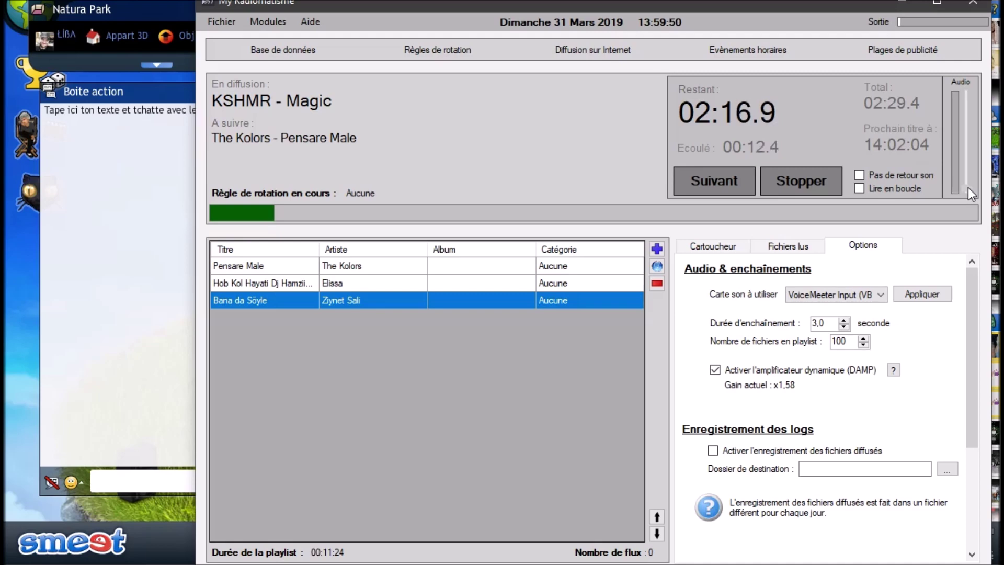
pyautogui.click(907, 2)
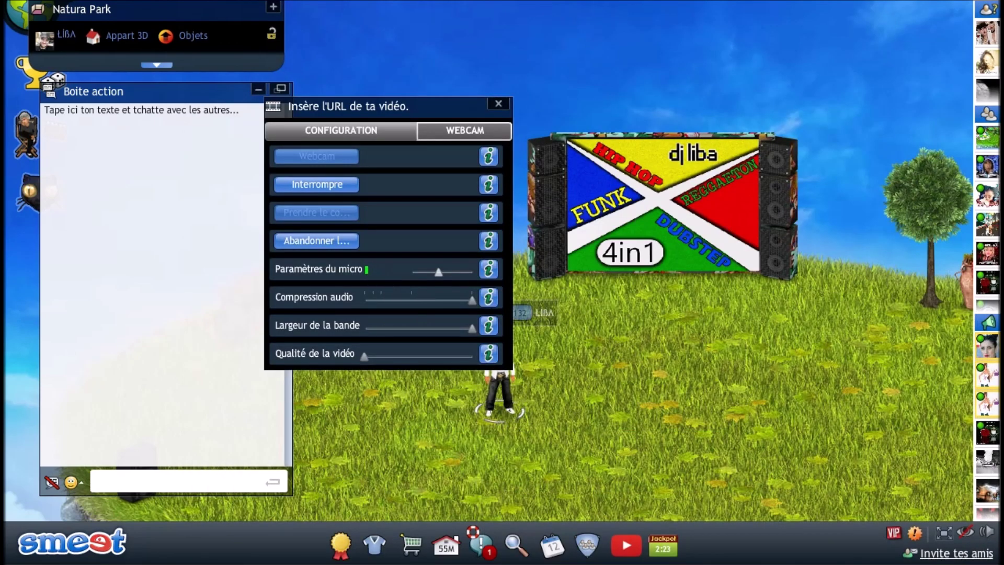
# - Switch to My Radiomatisme and raise its audio volume to about the middle of the range
pyautogui.hotkey('alt', 'Tab')
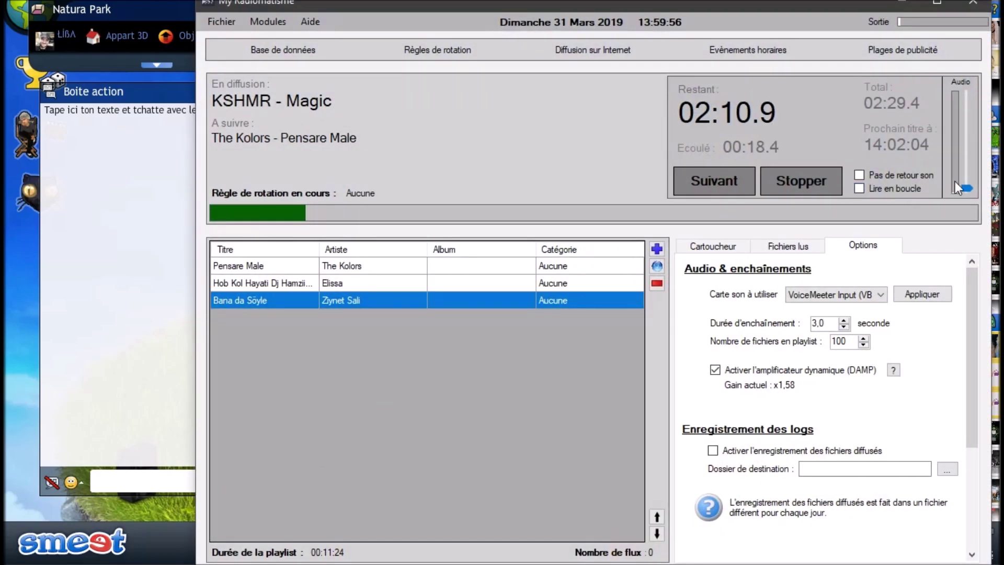
pyautogui.moveTo(973, 190); pyautogui.dragTo(968, 184)
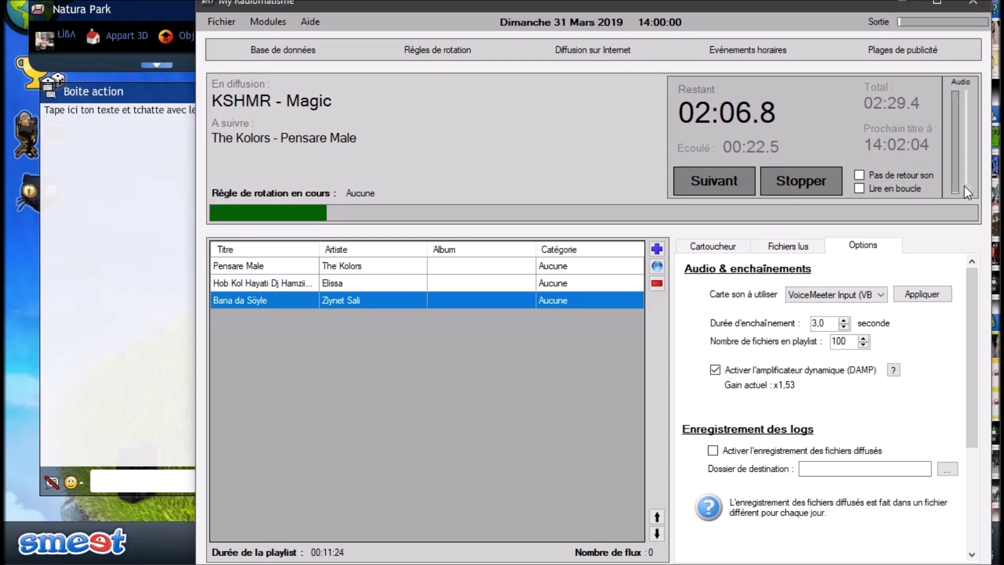
pyautogui.moveTo(965, 184); pyautogui.dragTo(965, 142)
pyautogui.moveTo(965, 130); pyautogui.dragTo(966, 139)
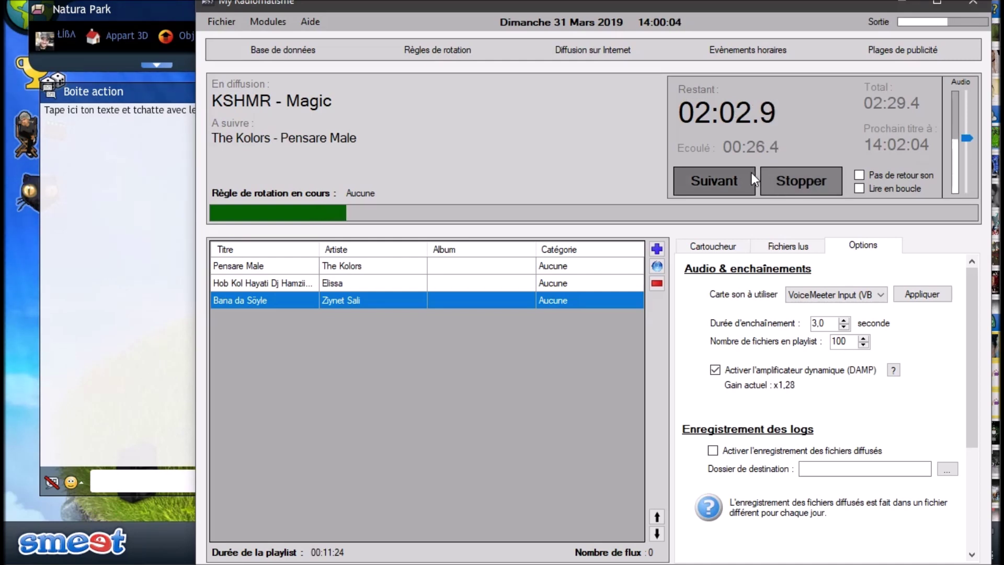
# - Stop the playback in My Radiomatisme and minimize its window to return to the Smeet room
pyautogui.click(777, 177)
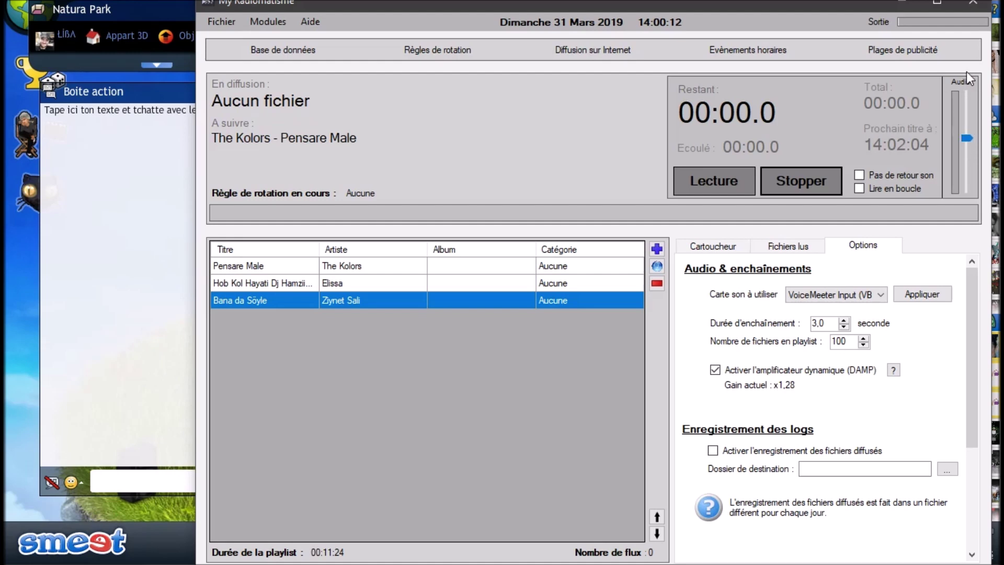
pyautogui.moveTo(862, 8); pyautogui.dragTo(791, 10)
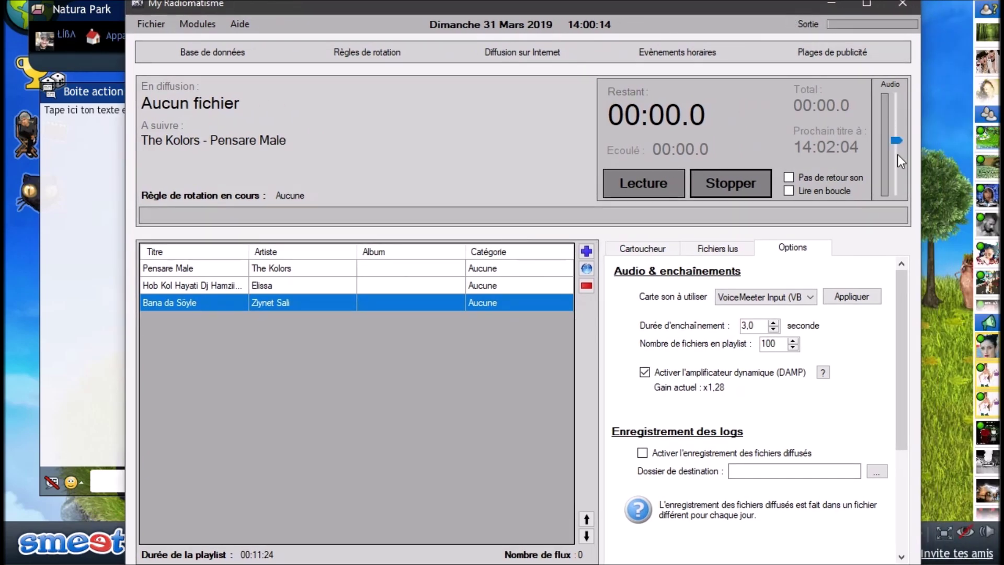
pyautogui.click(825, 4)
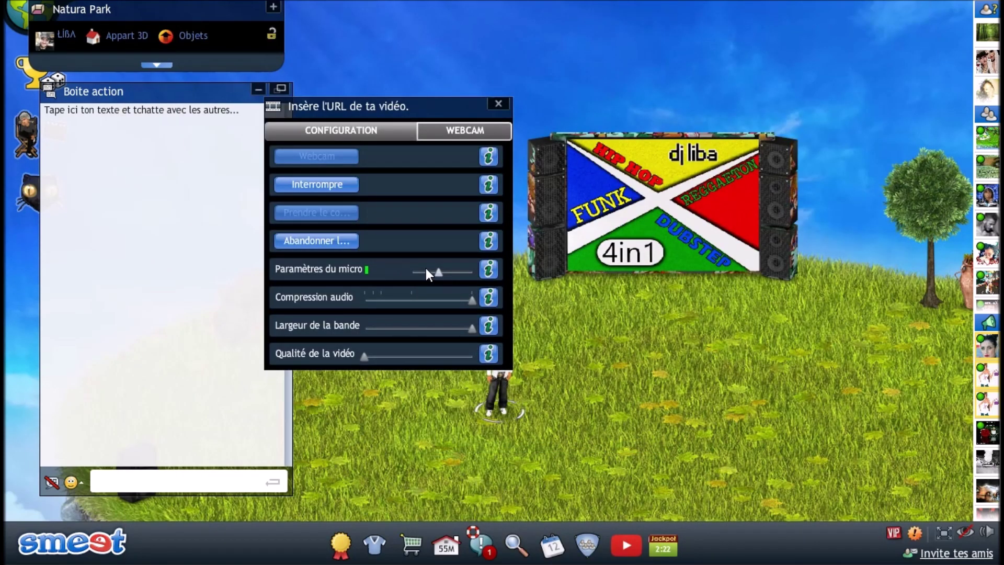
# - Raise the broadcast's microphone level slightly and move the settings dialog away from the chat box
pyautogui.click(438, 272)
pyautogui.moveTo(438, 272)
pyautogui.mouseDown()
pyautogui.moveTo(454, 274)
pyautogui.moveTo(441, 274)
pyautogui.mouseUp()
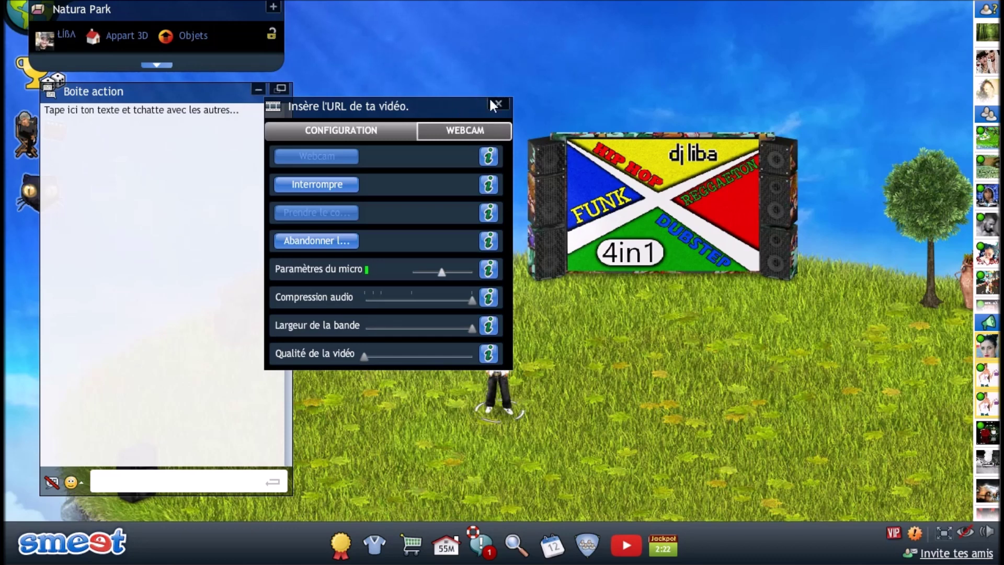
pyautogui.moveTo(483, 107); pyautogui.dragTo(595, 52)
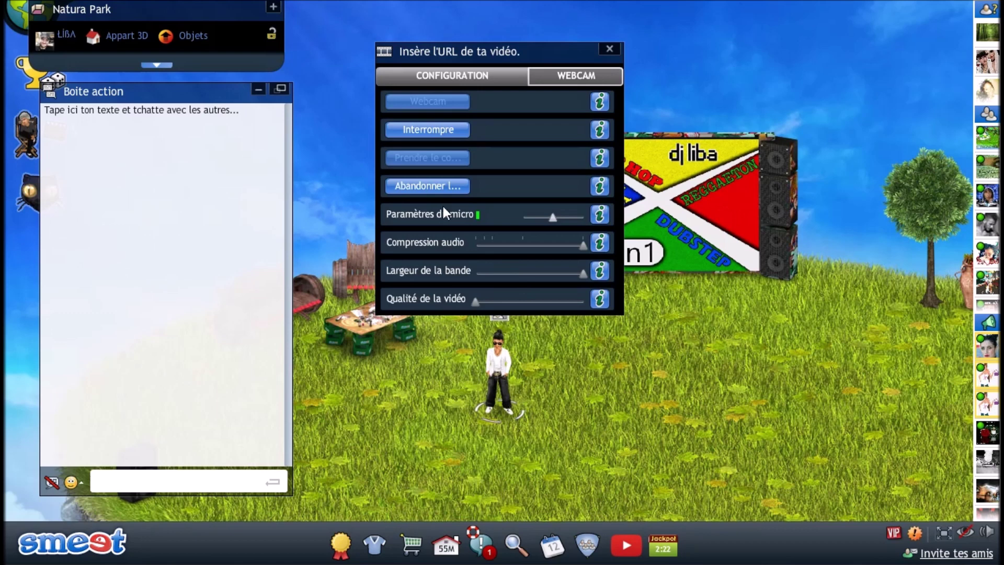
# - Stop the webcam broadcast, give up control of the video screen and close its settings dialog
pyautogui.click(435, 132)
pyautogui.click(433, 195)
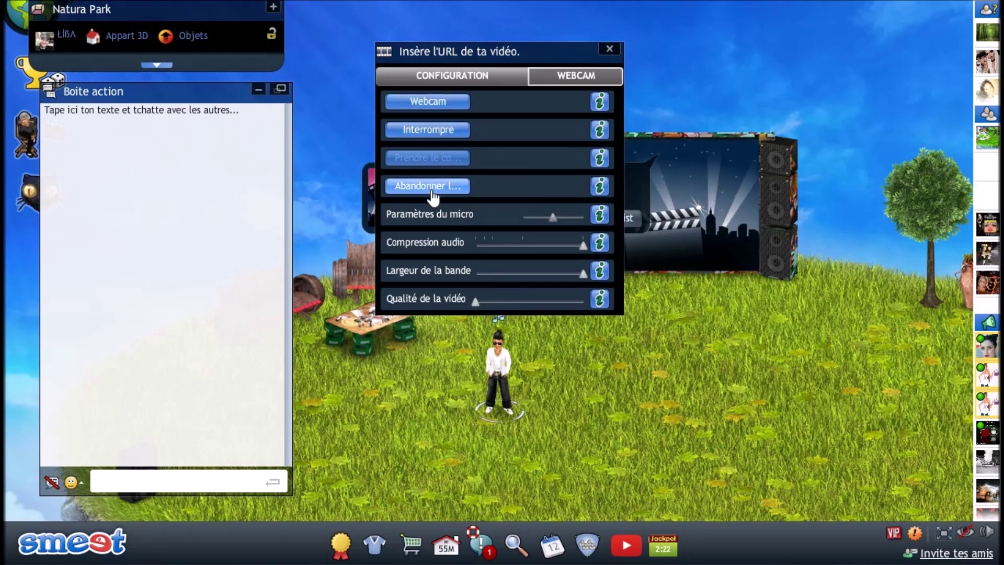
pyautogui.click(609, 49)
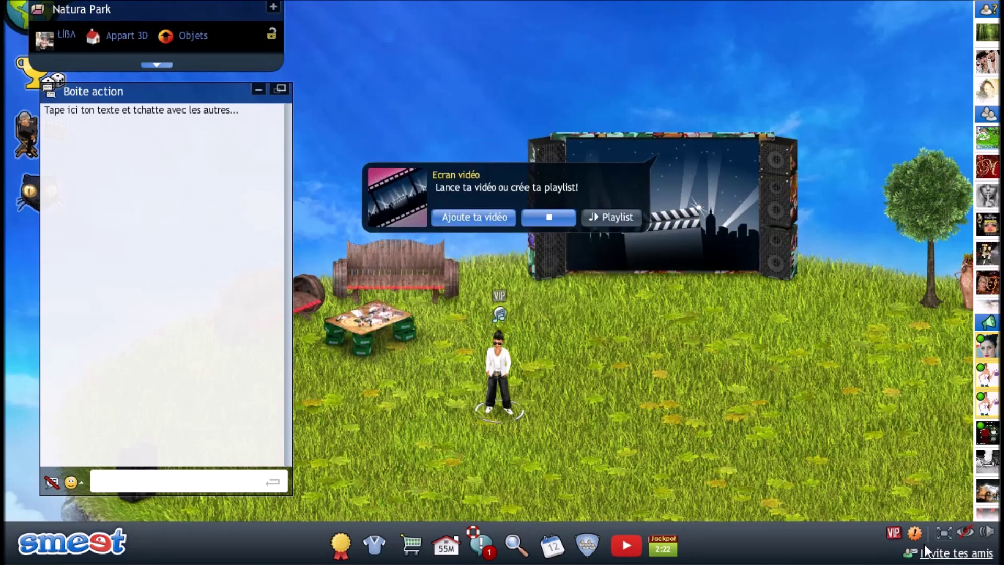
# - Try a higher sound volume in the Smeet room, and set it back to minimum
pyautogui.click(988, 533)
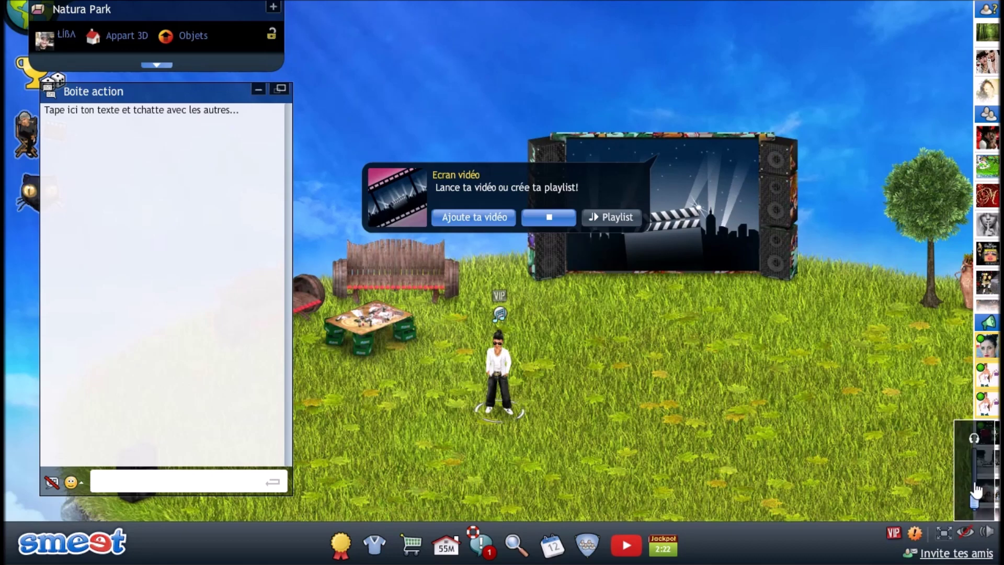
pyautogui.click(986, 532)
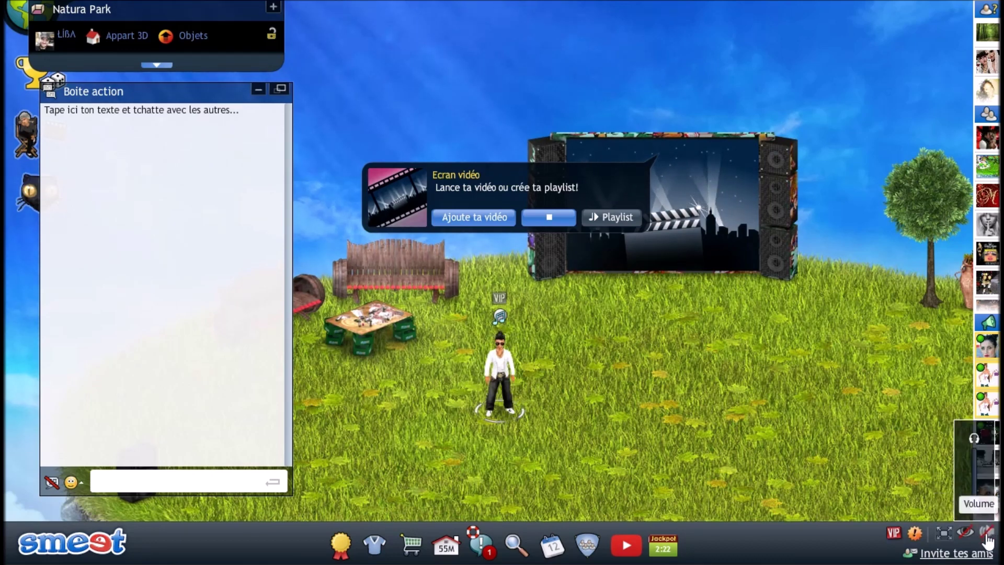
pyautogui.moveTo(977, 509); pyautogui.dragTo(981, 468)
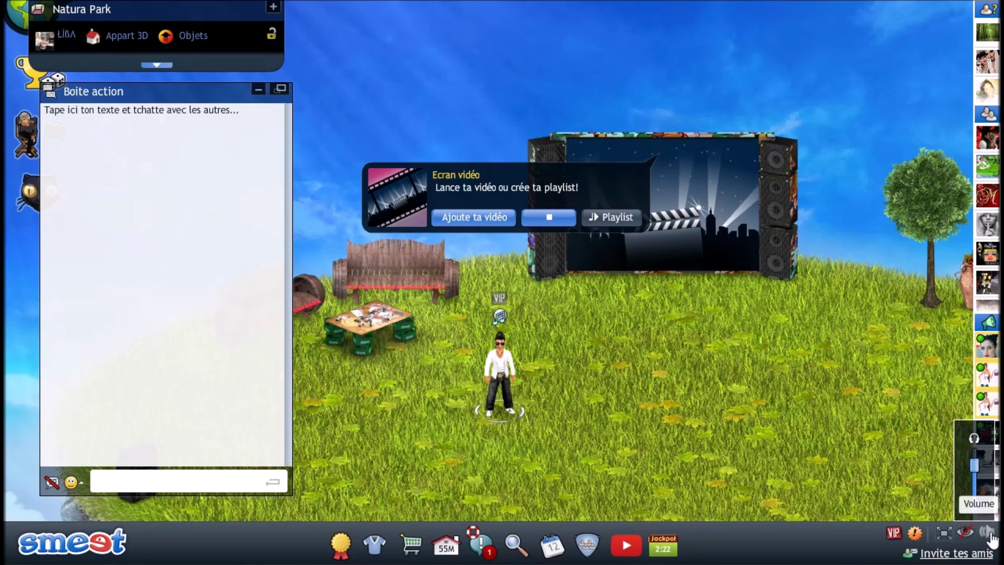
pyautogui.moveTo(974, 463); pyautogui.dragTo(982, 515)
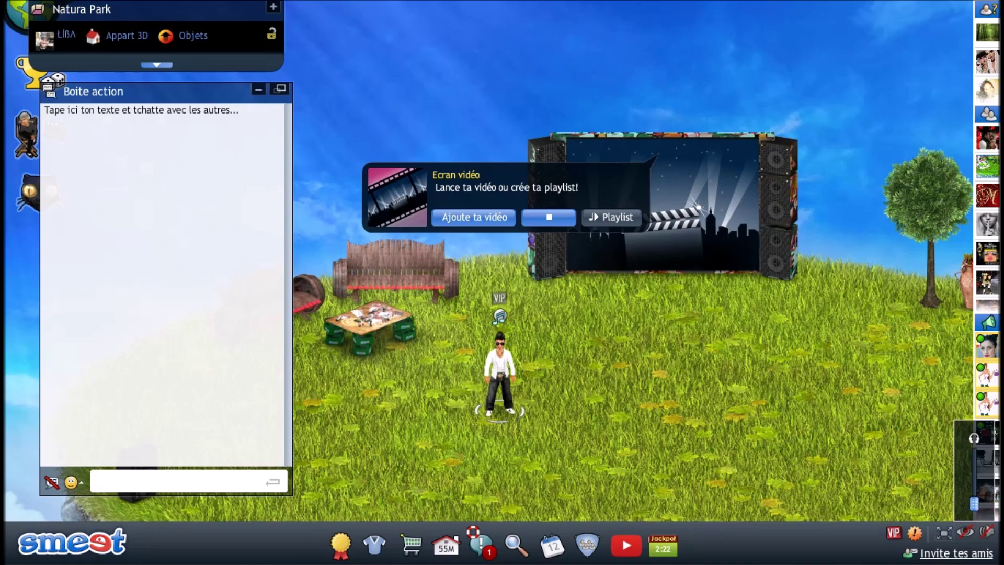